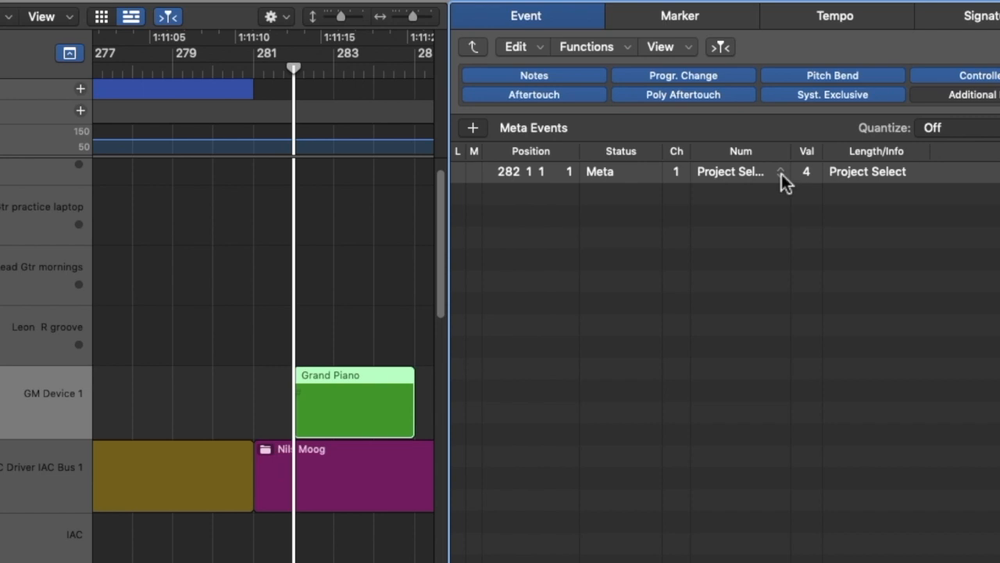
- Change the meta event at bar 282 of the Grand Piano region to 52 = Stop Playback
scroll(761, 277, down, 1)
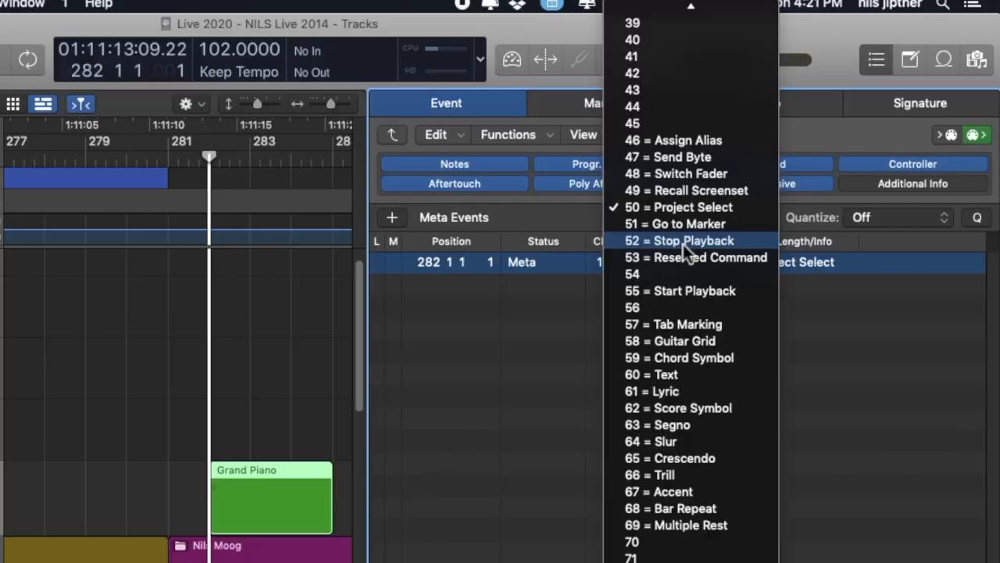
click(683, 244)
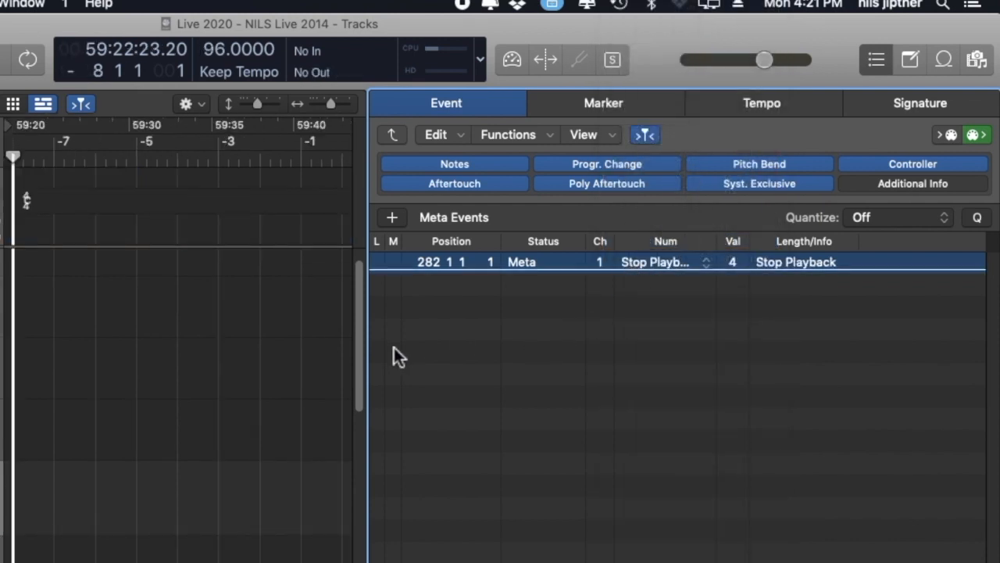
- Add a second meta event at bar 283 of the Grand Piano region and set its type to 51 = Go to Marker
scroll(257, 328, right, 10)
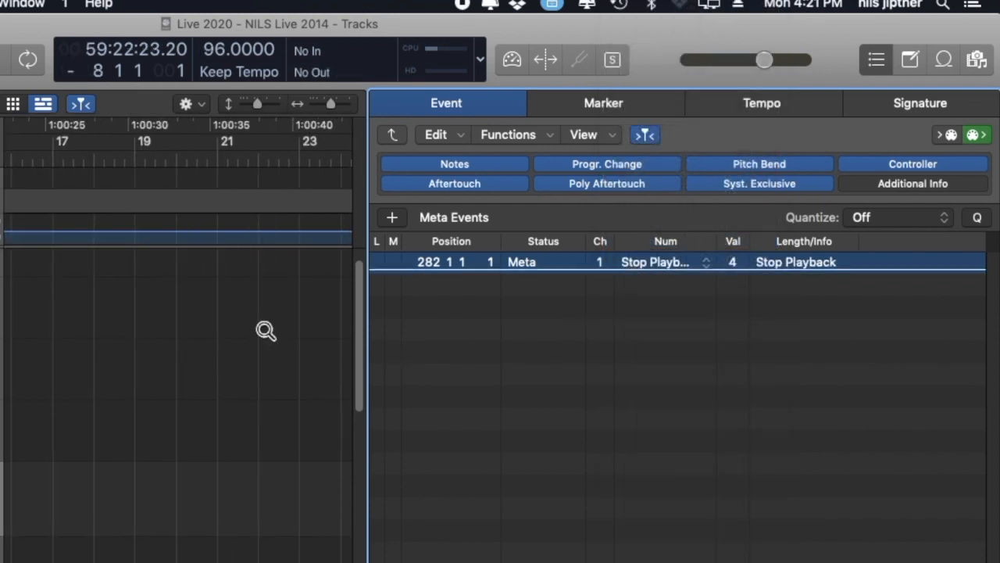
scroll(261, 324, right, 20)
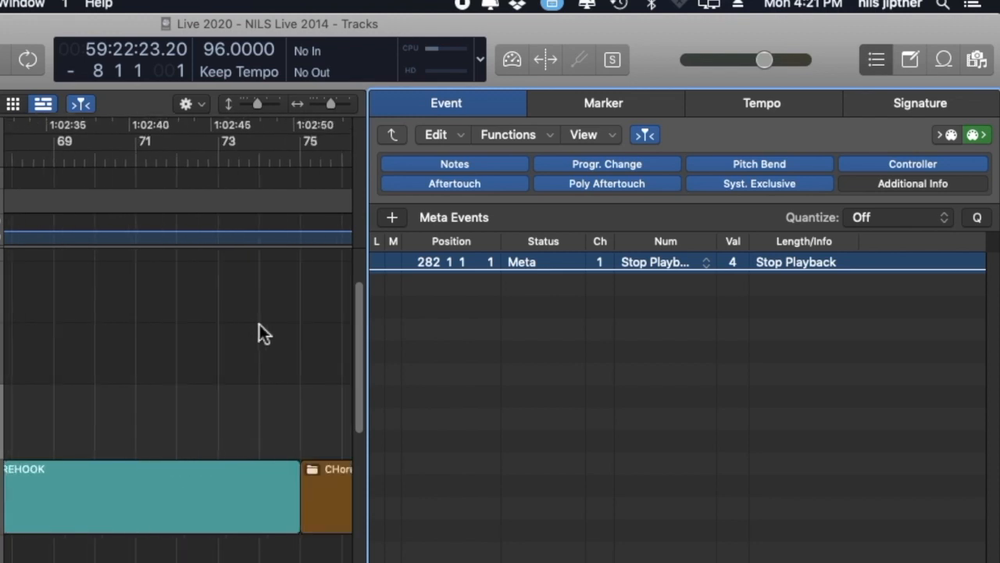
scroll(259, 325, right, 10)
scroll(262, 328, down, 5)
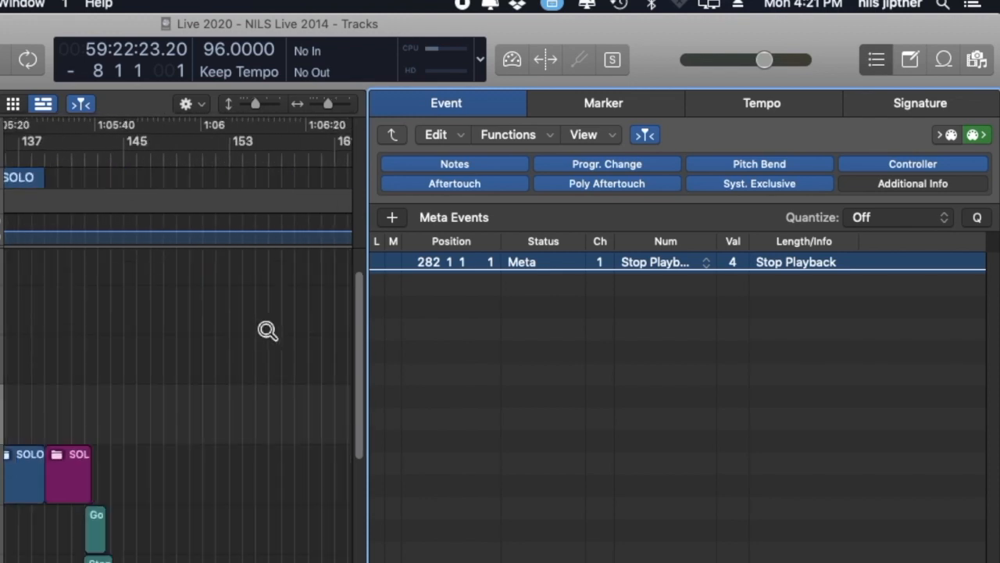
click(211, 177)
drag(188, 338, 252, 461)
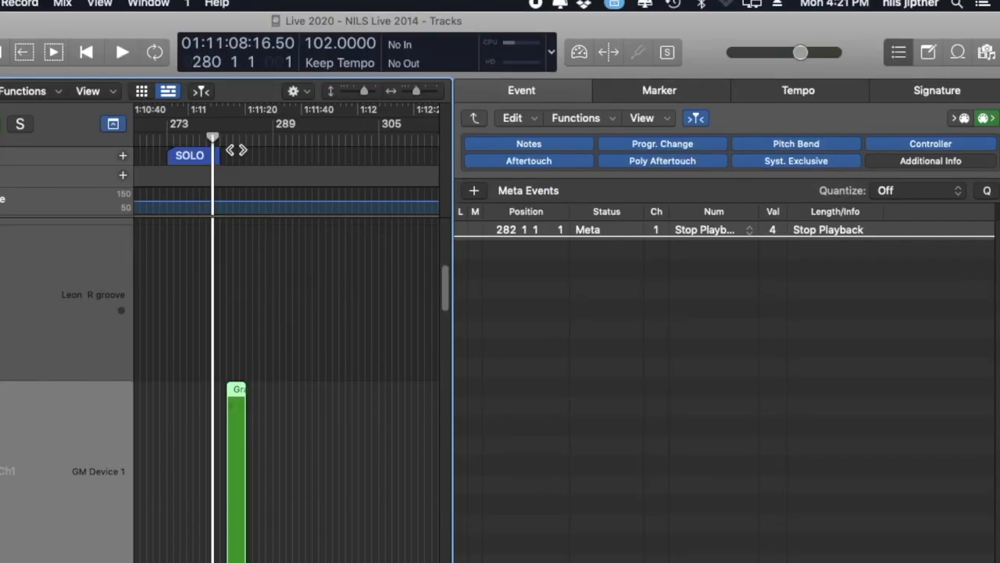
click(118, 161)
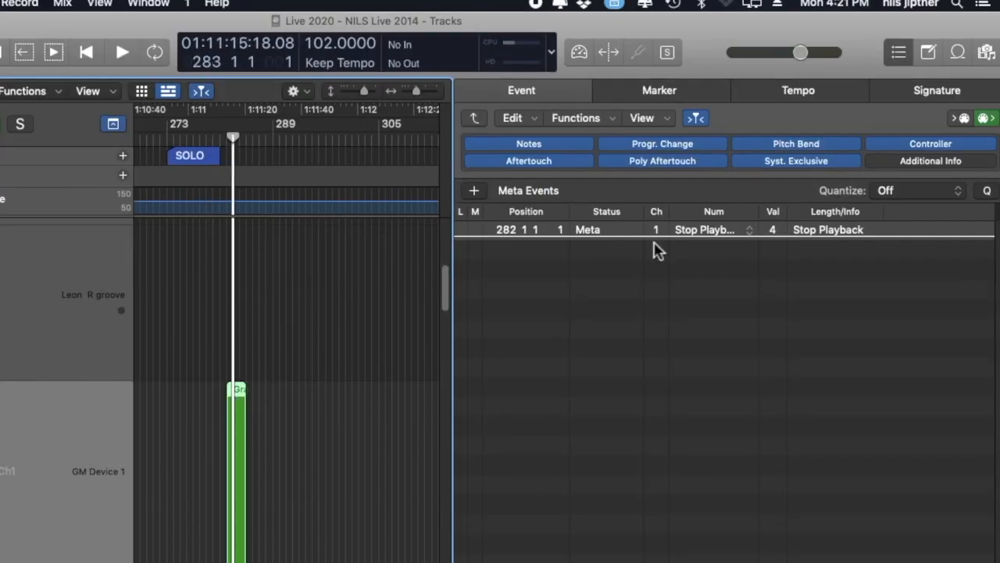
click(473, 191)
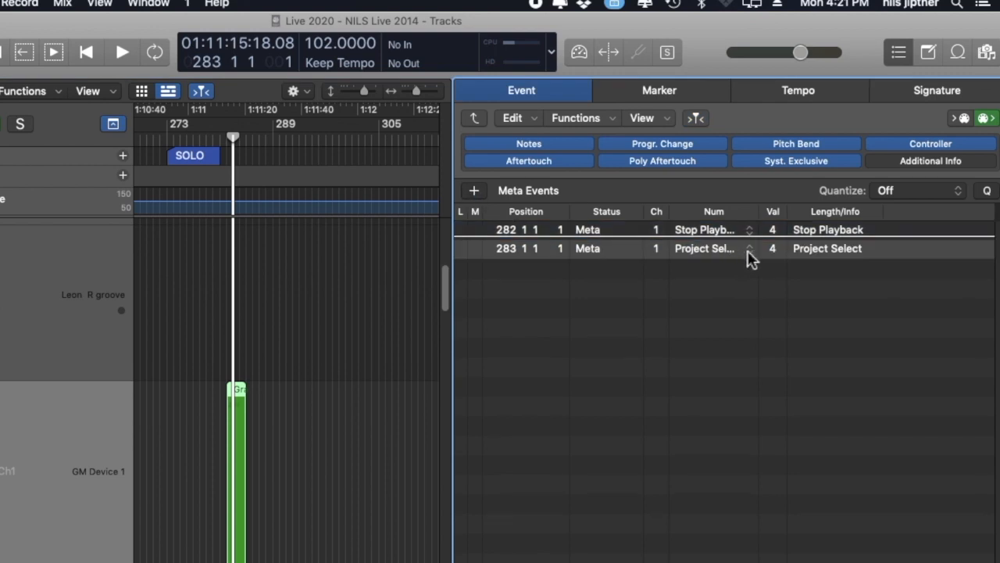
click(748, 254)
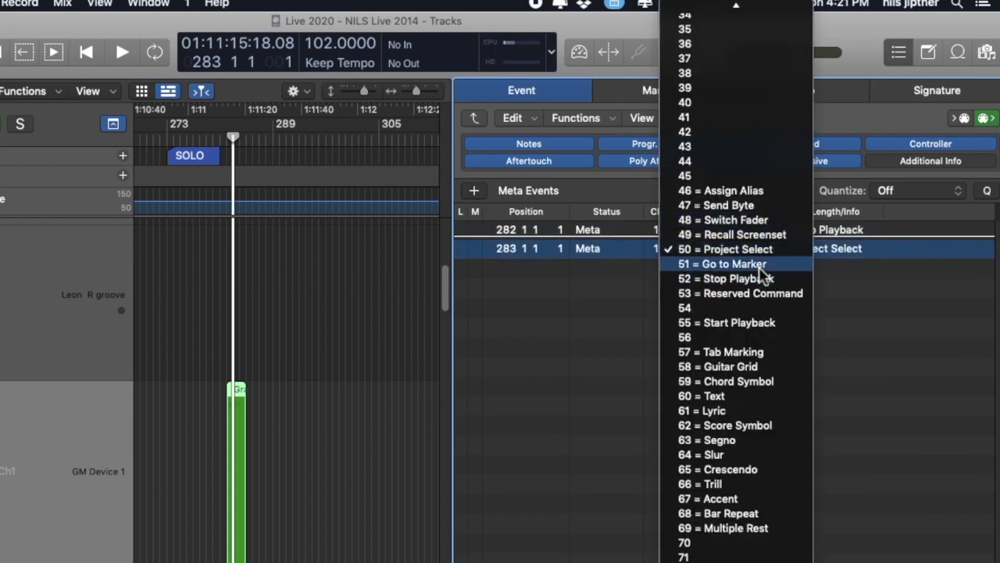
click(735, 265)
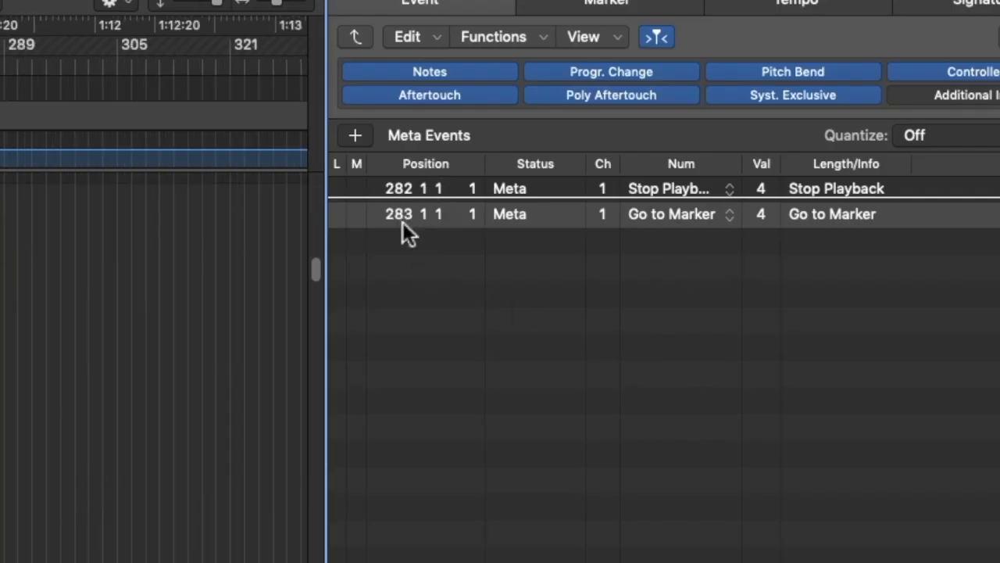
- Move the Stop Playback event to position 283 1 1 1
click(412, 189)
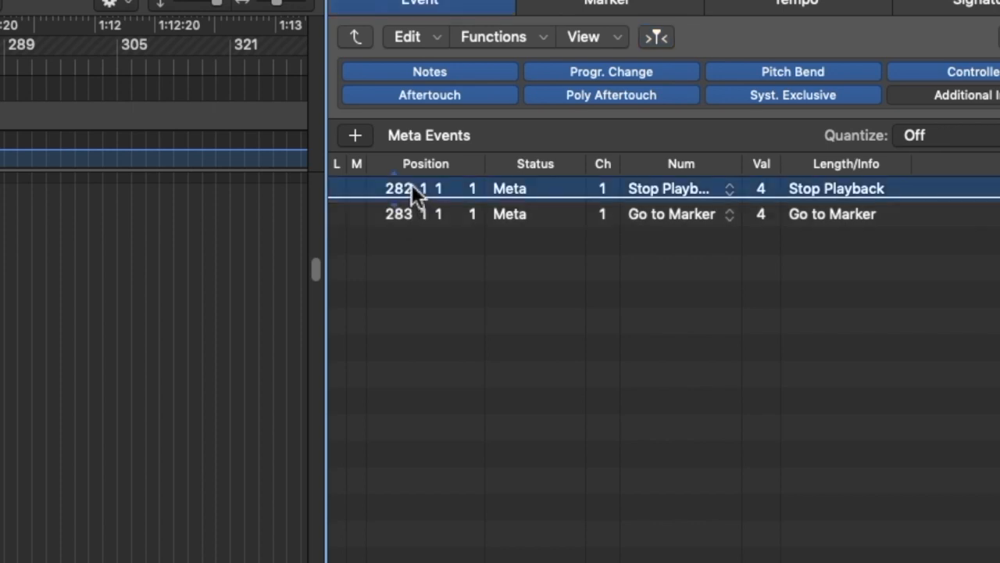
drag(413, 181, 415, 208)
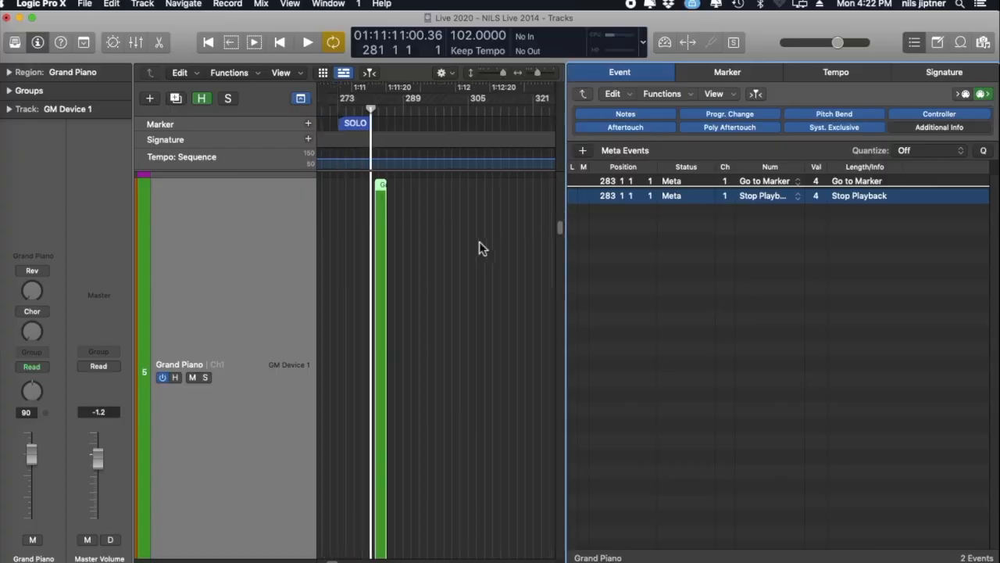
- Find the R2P marker's number and set the Go to Marker event's value to 7
scroll(479, 247, left, 3)
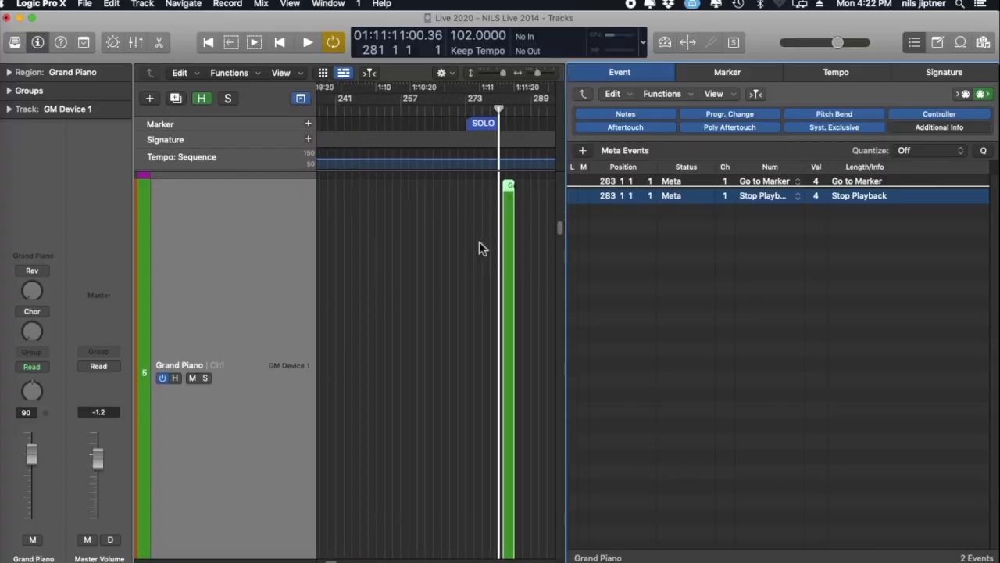
drag(503, 73, 496, 75)
scroll(508, 139, right, 8)
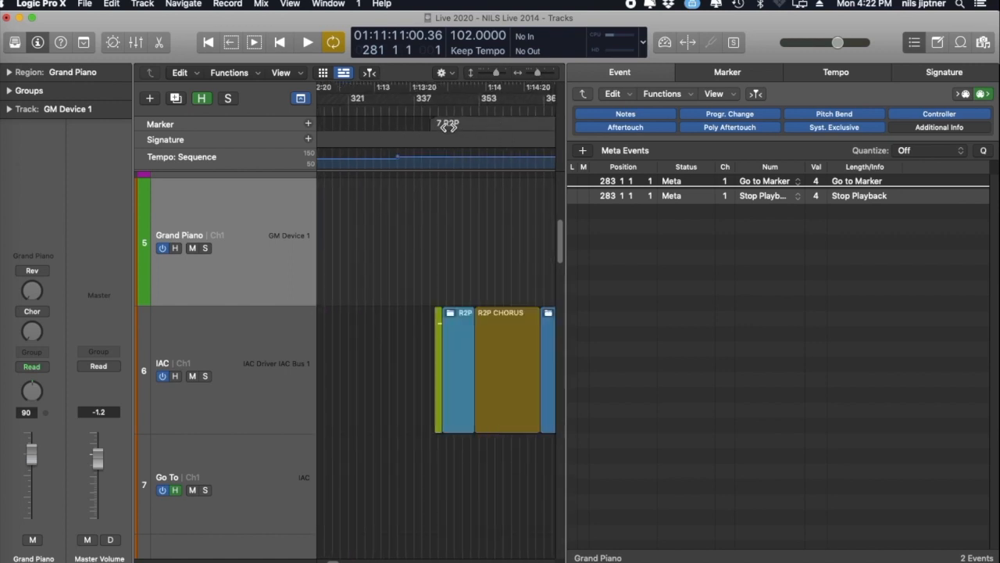
drag(821, 186, 822, 175)
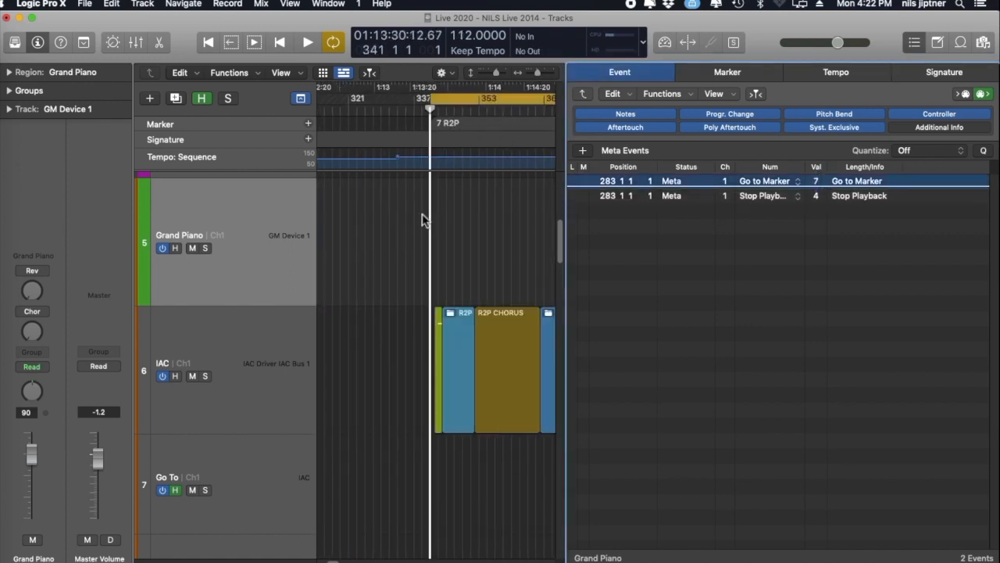
- Play the arrangement from just before the Grand Piano region to test its two meta events
scroll(422, 217, left, 8)
click(475, 113)
key(space)
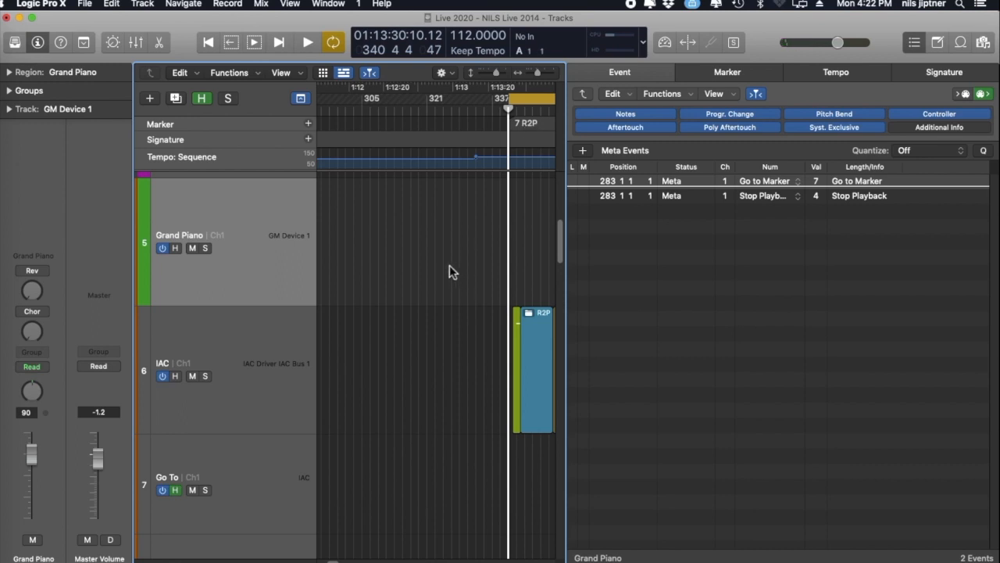
- Move the Grand Piano region to bar 290, after the end of the purple Nils Moog region
scroll(450, 265, left, 10)
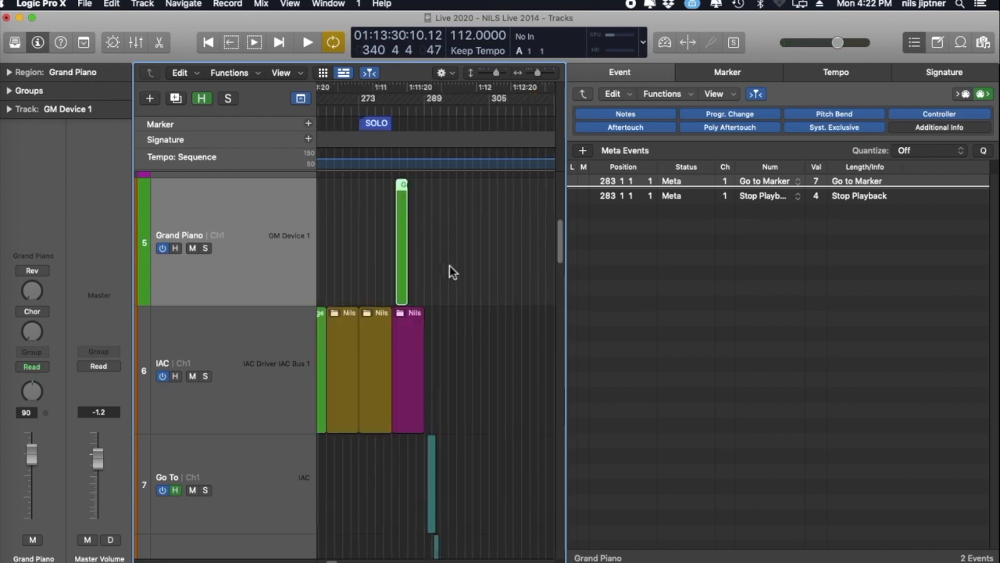
scroll(403, 238, left, 2)
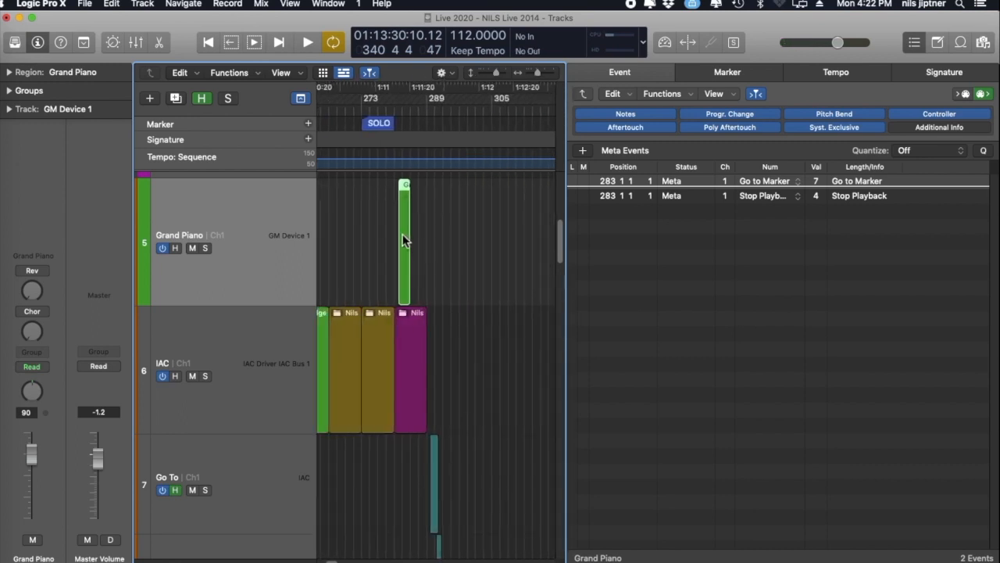
drag(407, 231, 437, 226)
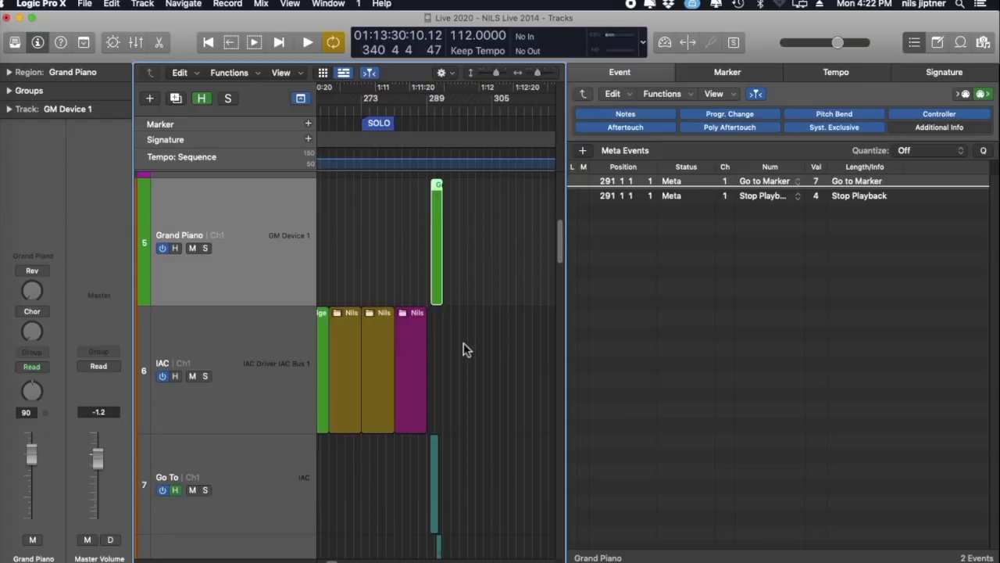
- Duplicate the Grand Piano track and copy its region onto the new track at bar 290
click(257, 227)
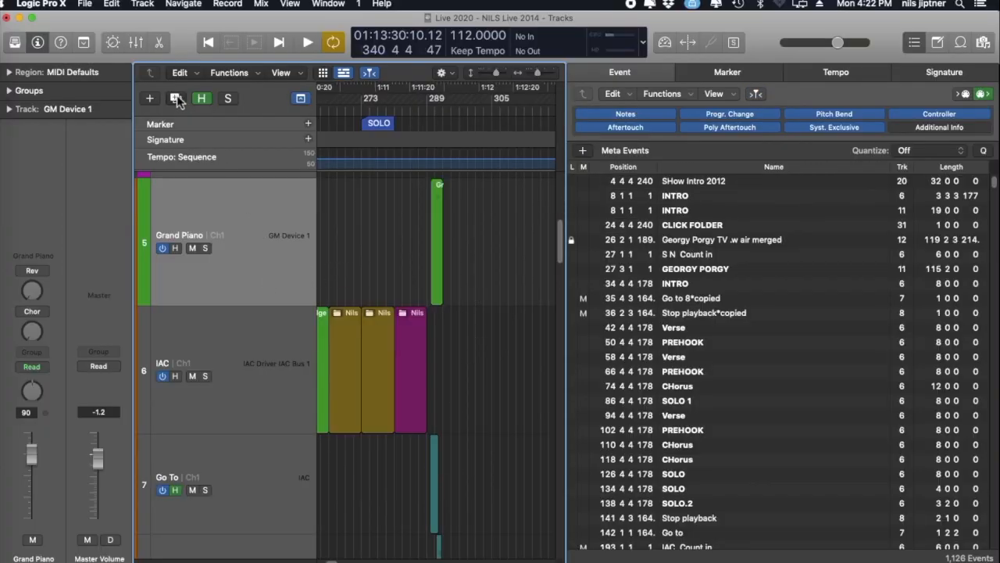
click(176, 98)
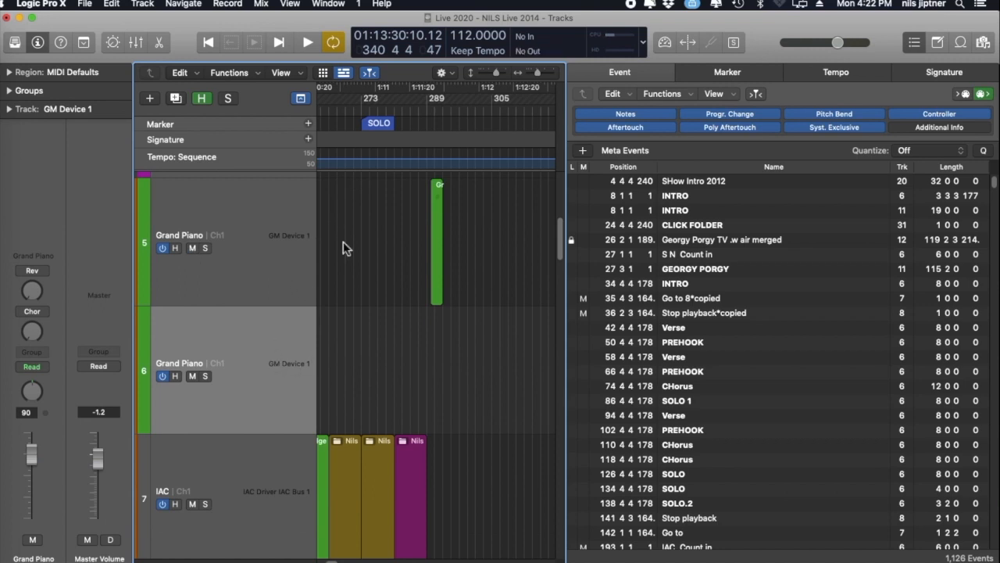
drag(435, 238, 444, 345)
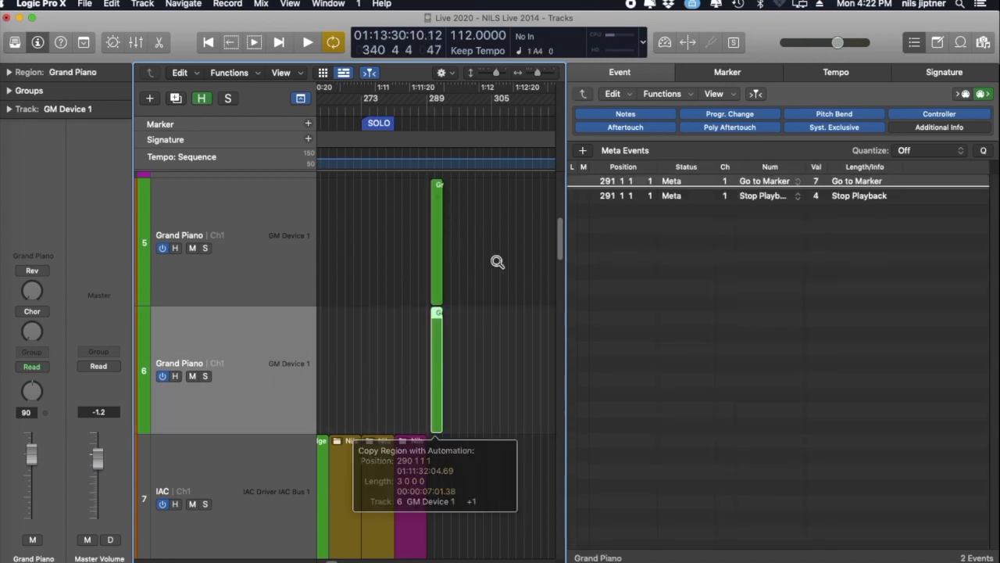
- Rename the upper Grand Piano track Go To and the lower one Stop
double_click(183, 239)
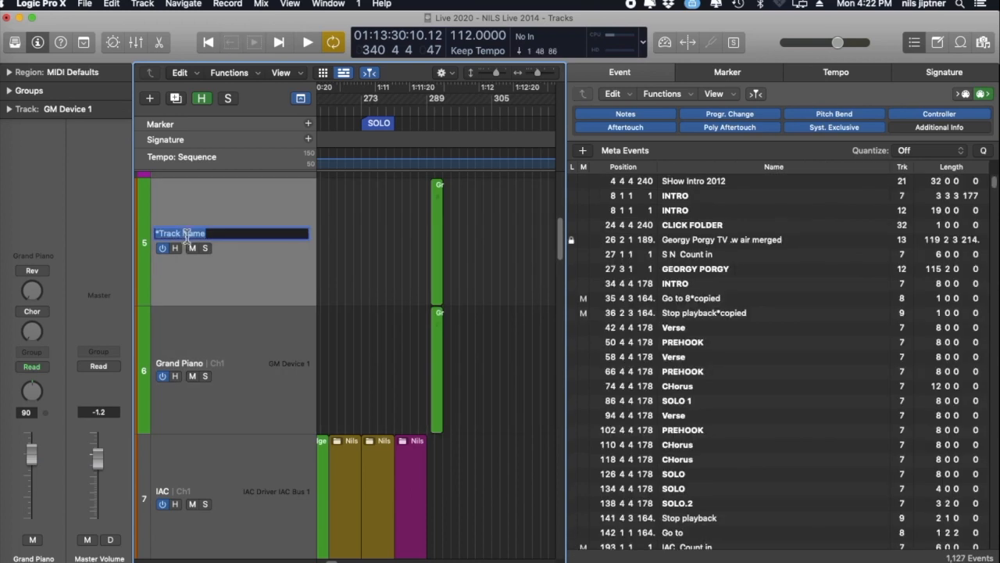
text(D)
key(Return)
double_click(224, 360)
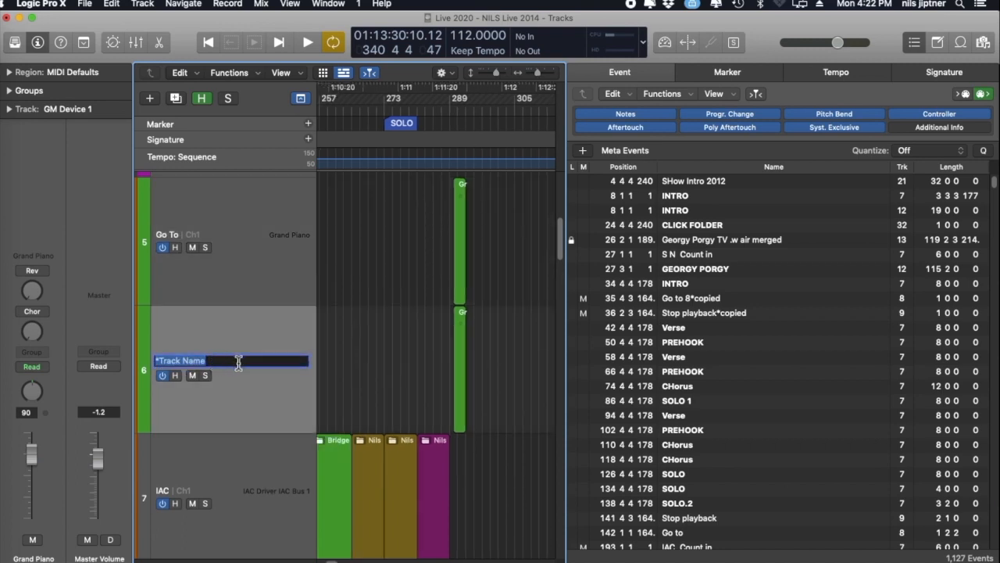
text(S)
key(Return)
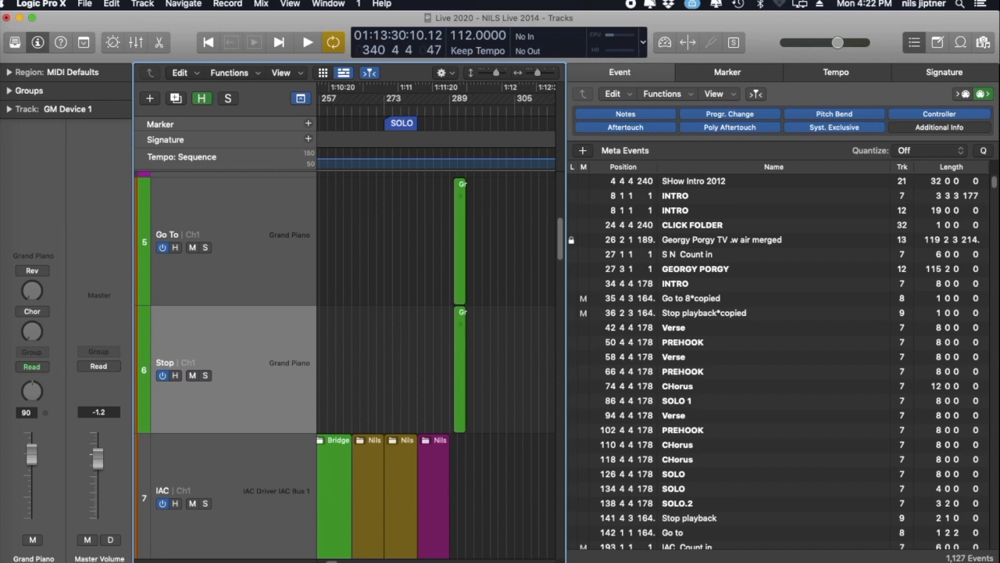
- Delete the Stop Playback event from the region on the Go To track
click(458, 242)
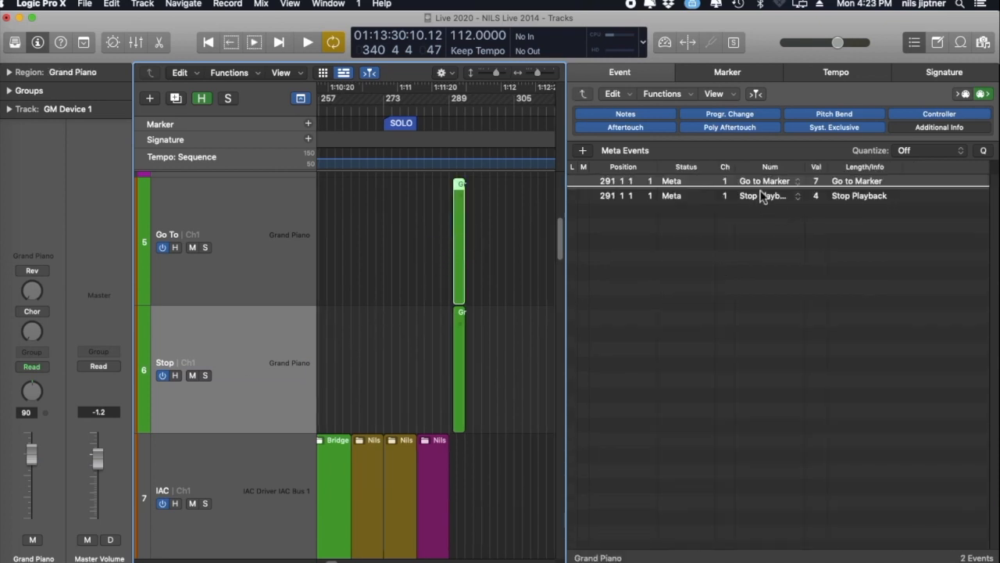
click(762, 197)
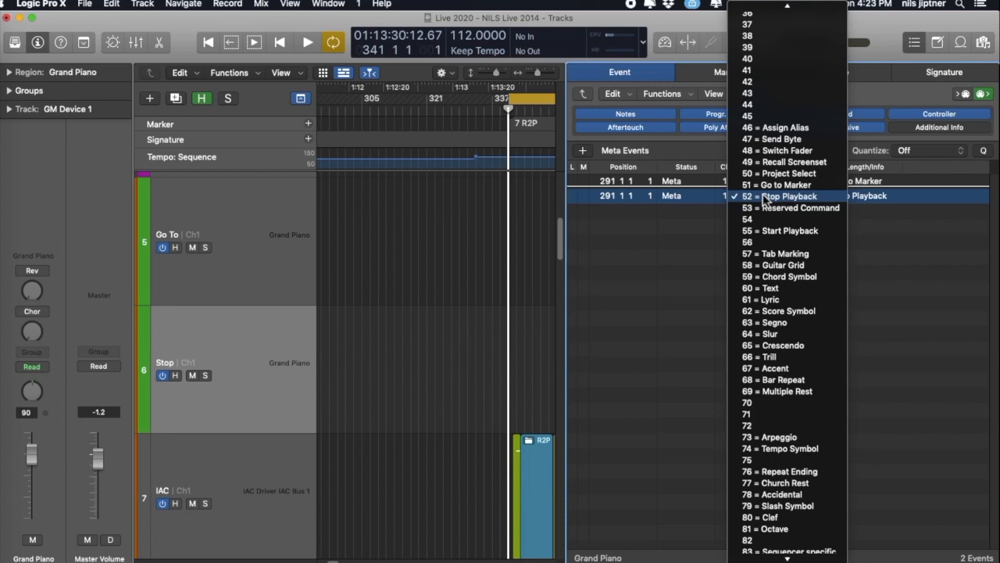
click(765, 197)
key(Delete)
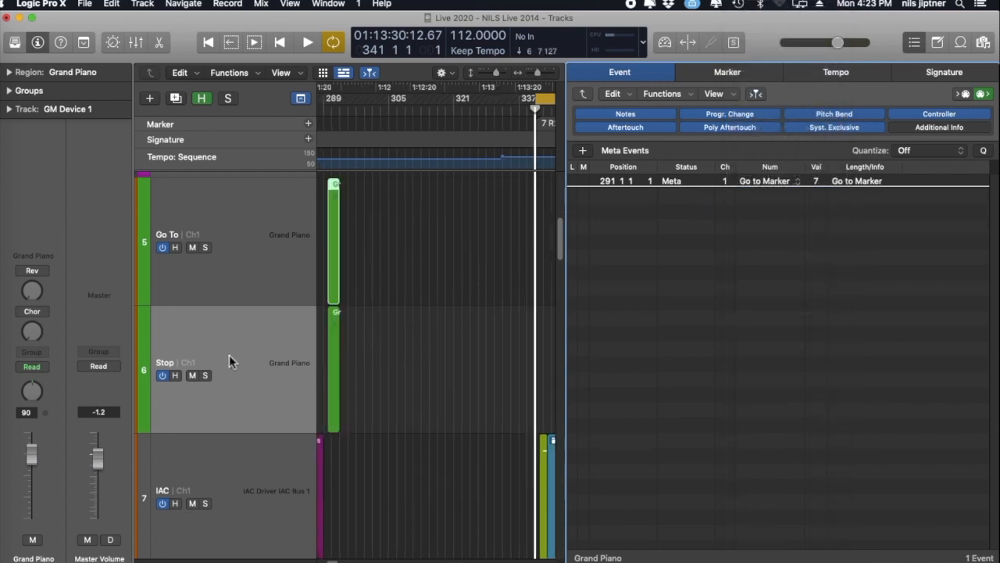
- Delete the Go to Marker event from the region on the Stop track
click(239, 351)
click(245, 268)
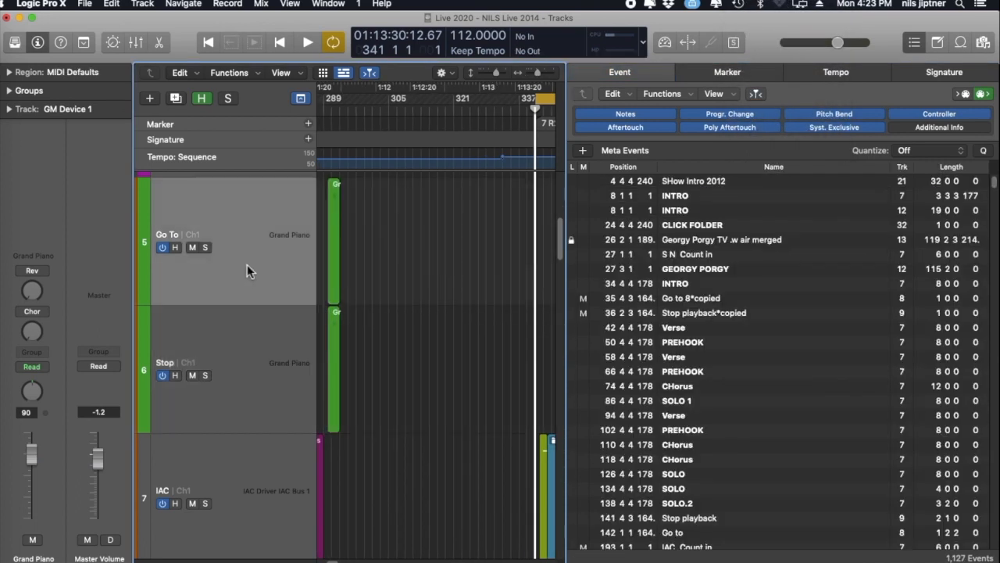
click(245, 317)
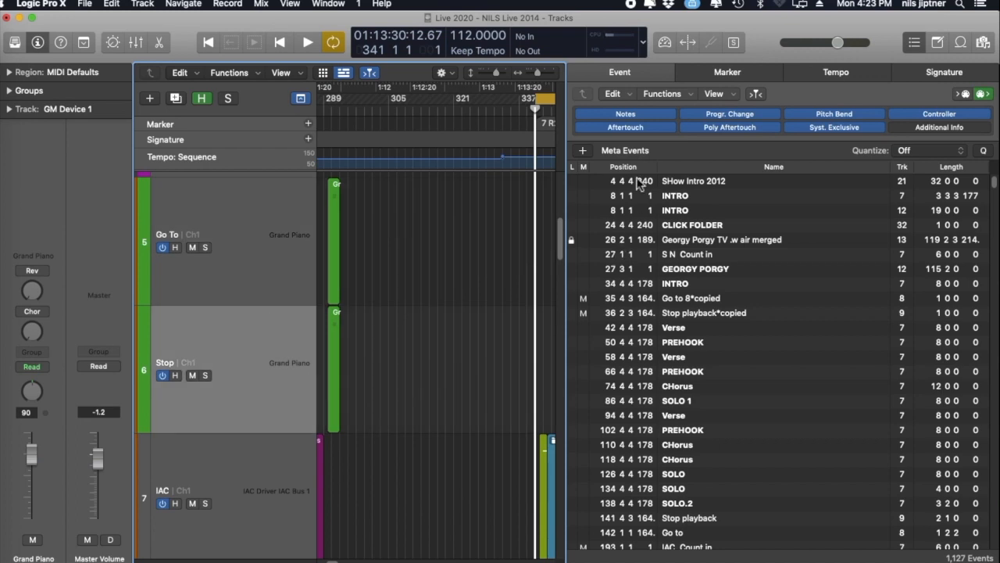
click(614, 94)
click(455, 197)
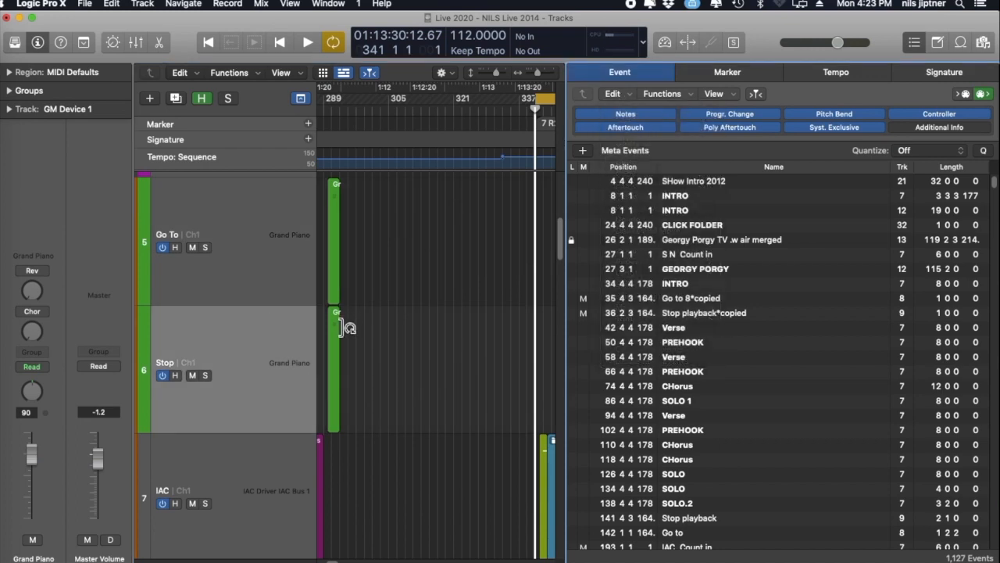
double_click(336, 322)
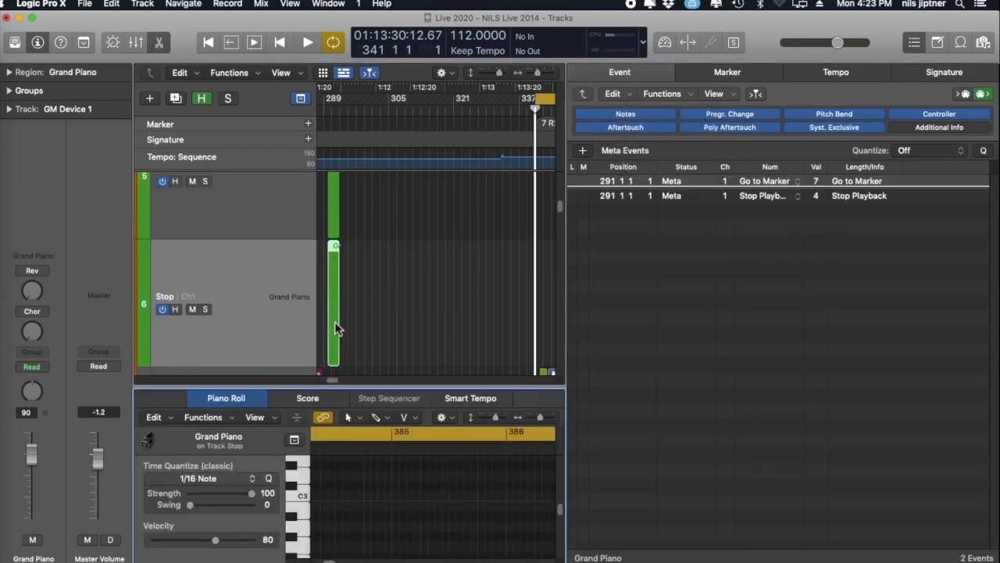
click(782, 186)
click(651, 188)
key(Delete)
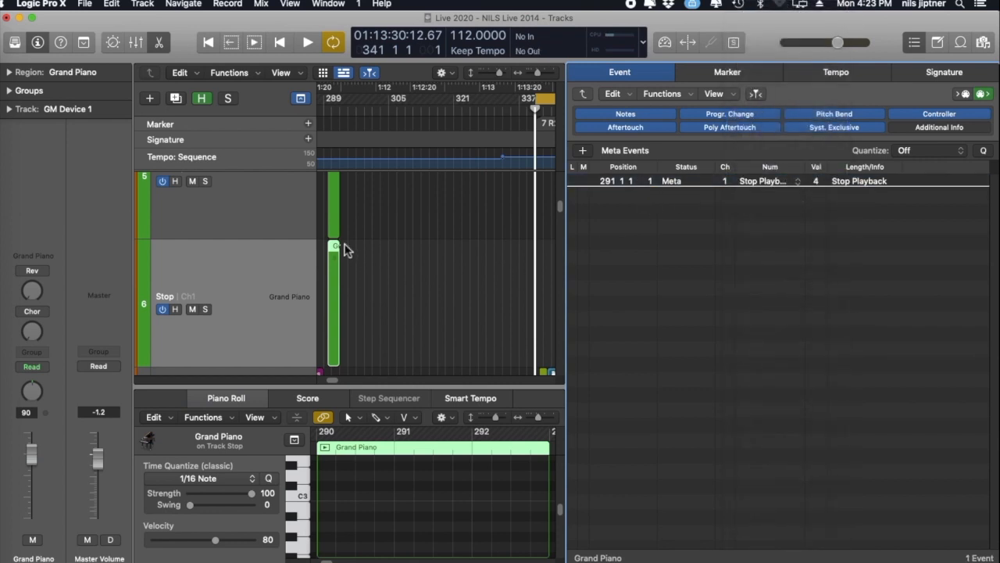
- Check the meta events in the Go To and Stop regions and play the arrangement to test them
click(336, 206)
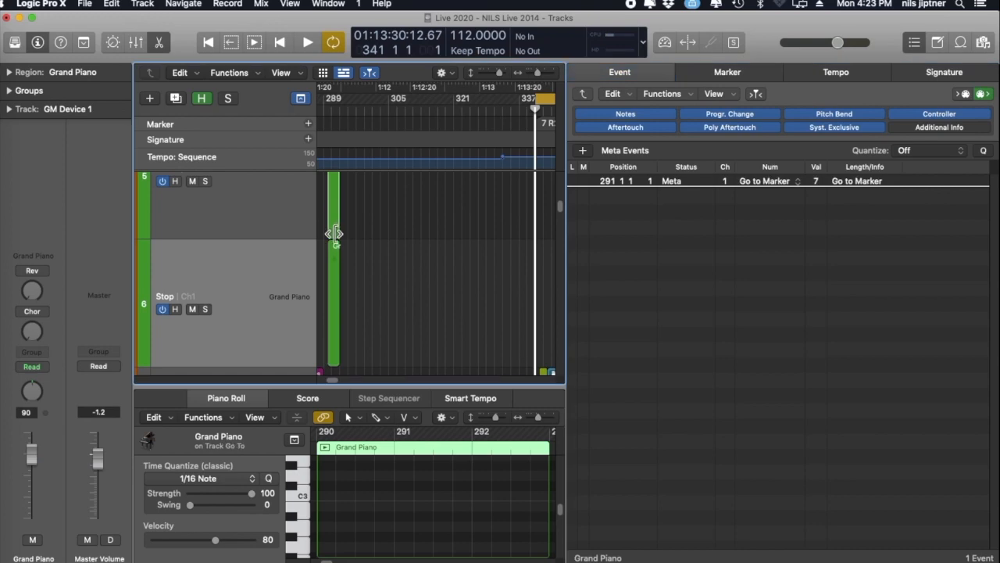
click(333, 266)
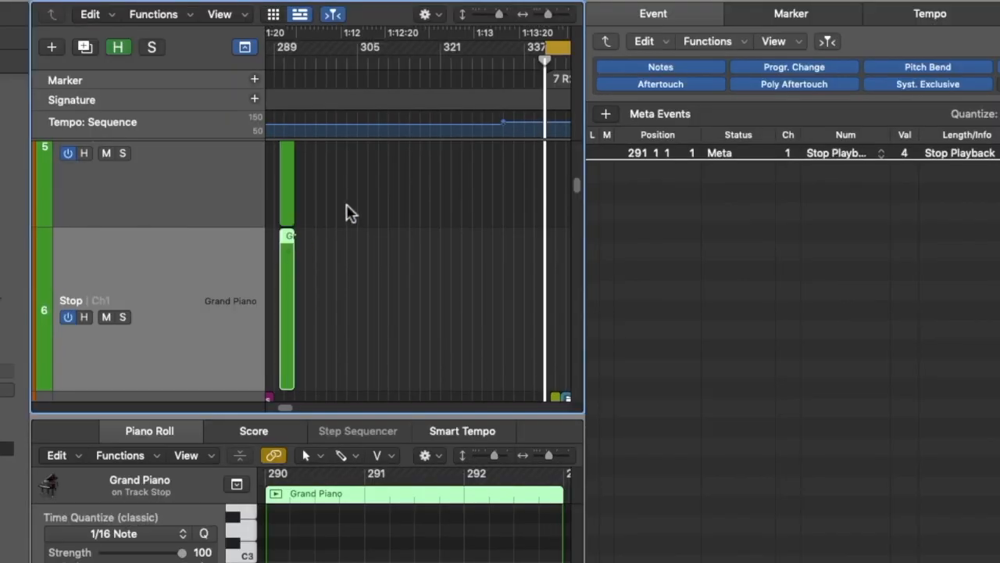
key(space)
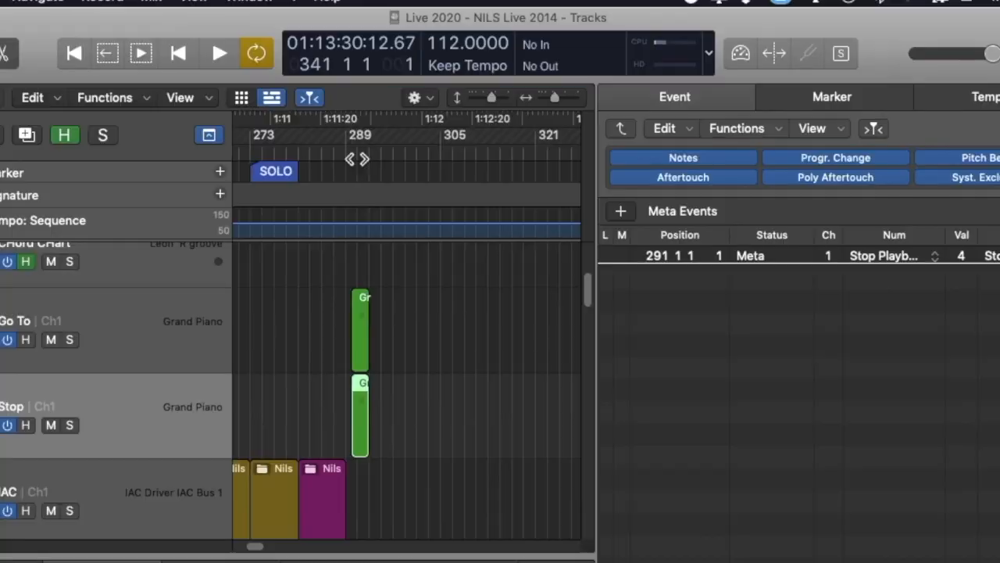
- Mute the IAC Go To track and the region near bar 289 on the Grand Piano Stop track
scroll(442, 455, down, 4)
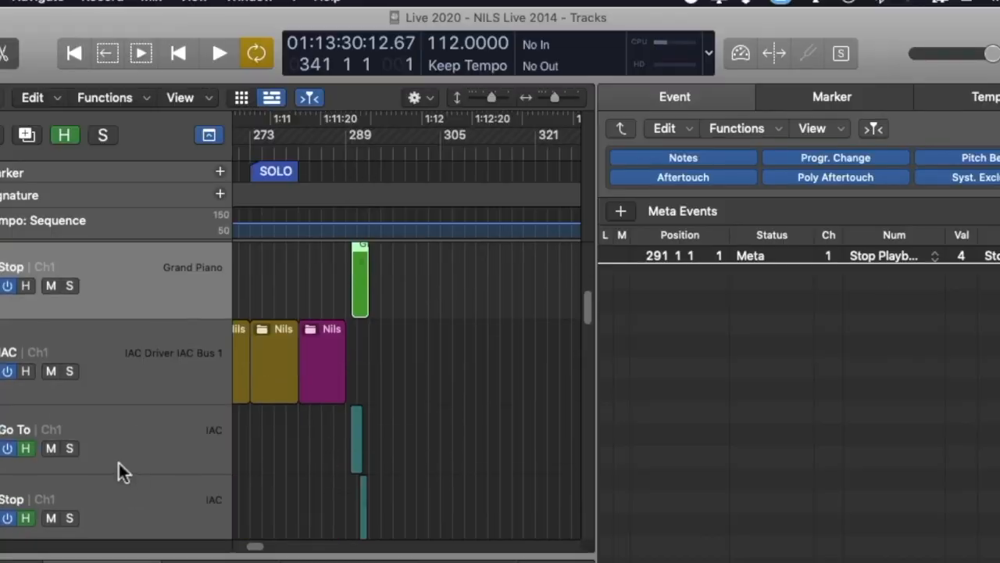
click(47, 449)
scroll(468, 375, up, 3)
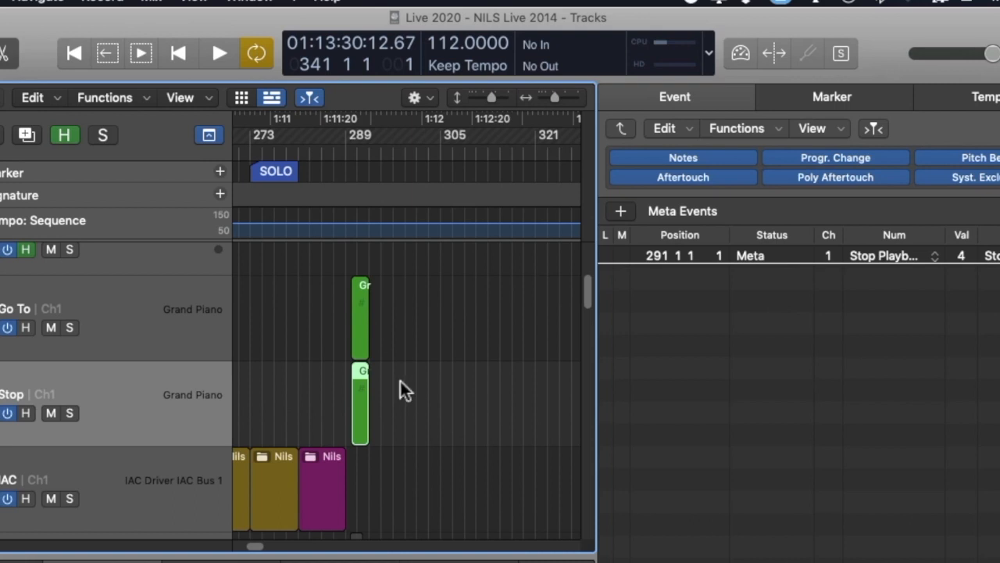
drag(335, 377, 390, 380)
key(ctrl+m)
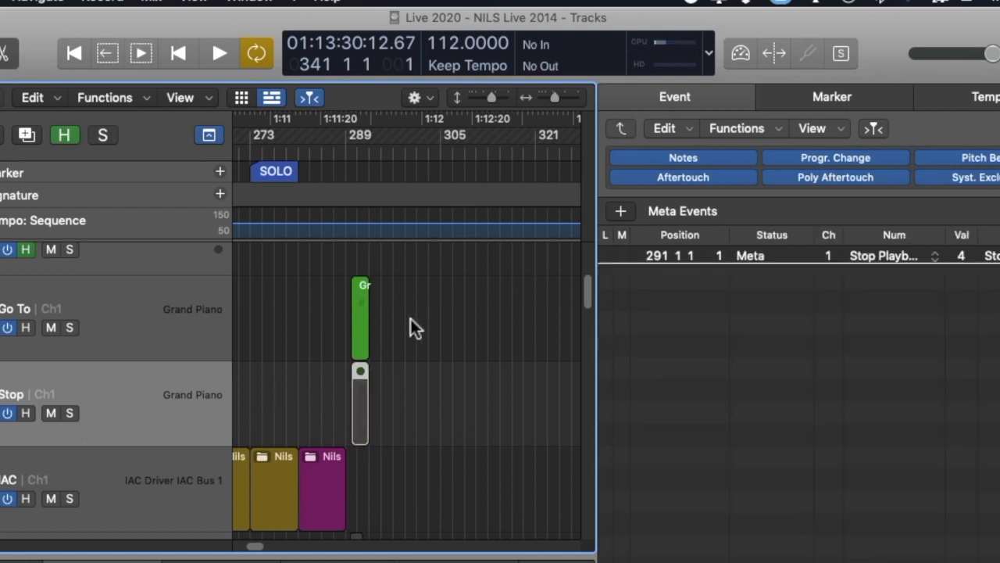
- Play from bar 289 to test the marker jump with the Stop region muted, and halt playback
click(349, 145)
key(space)
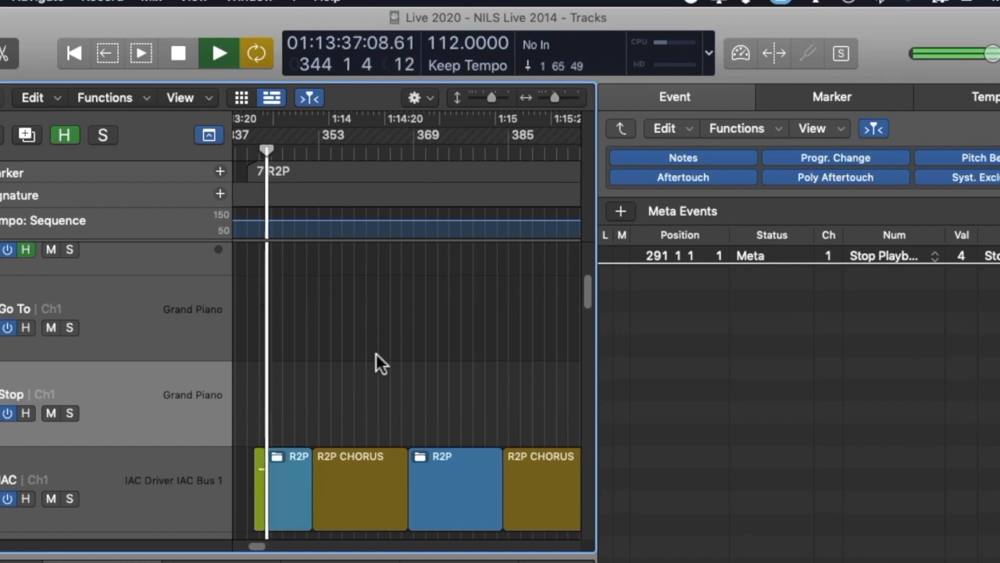
key(space)
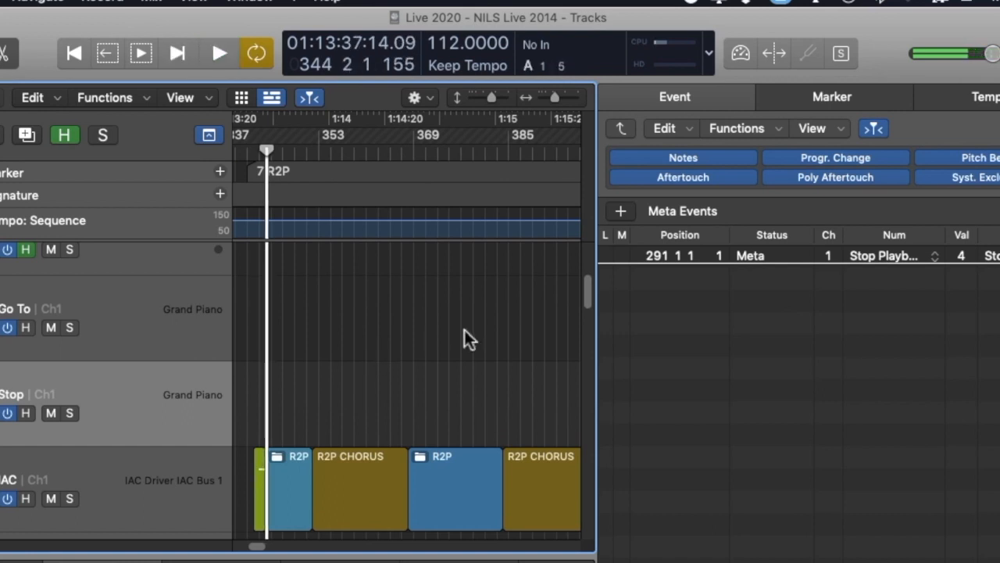
- Unmute the region on the Stop track and play from bar 289 to test both meta events together
scroll(462, 337, left, 10)
click(354, 393)
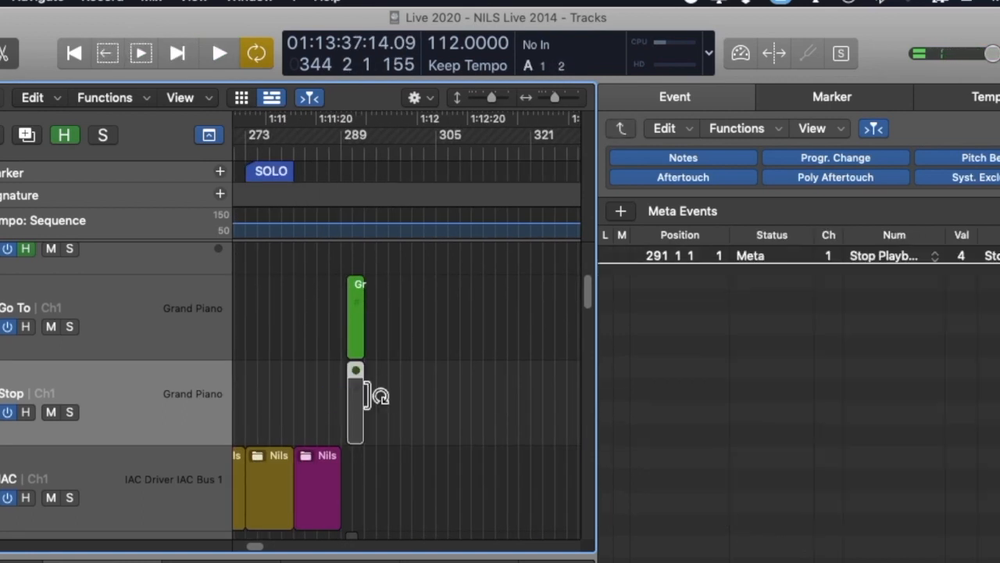
key(ctrl+m)
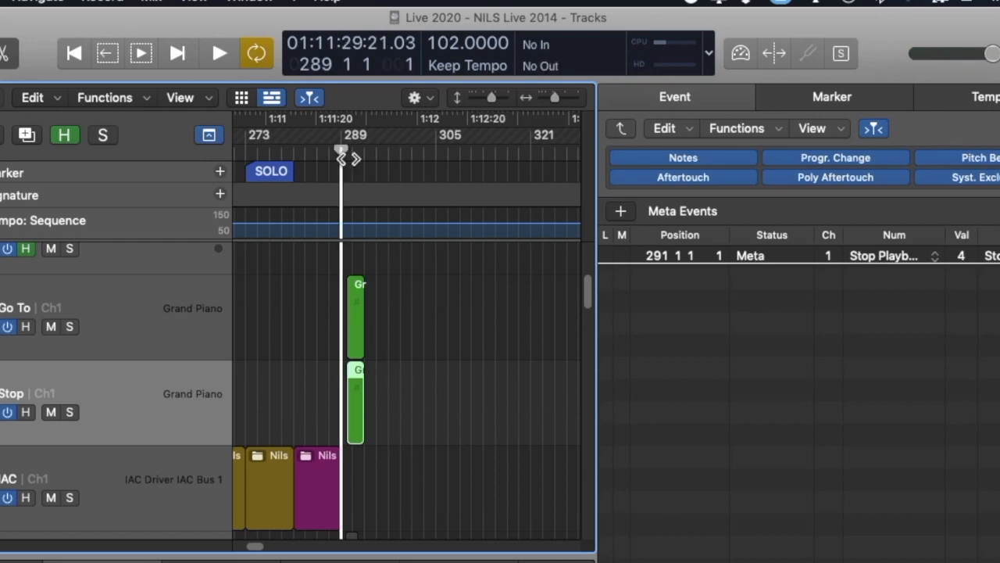
double_click(345, 160)
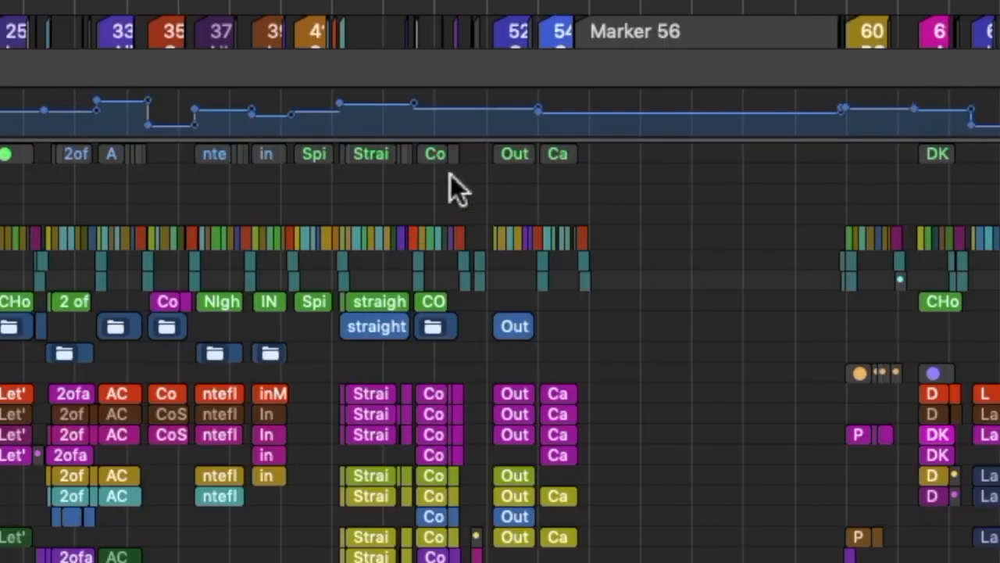
- Open the name of the Let's Bounce marker to examine its ## numbering prefix, and close it
scroll(445, 177, left, 3)
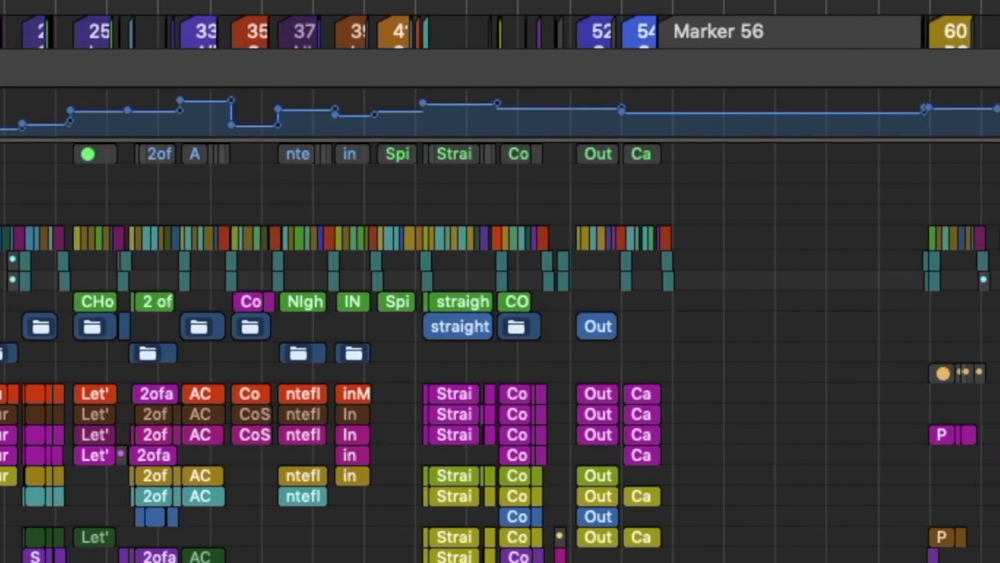
double_click(698, 65)
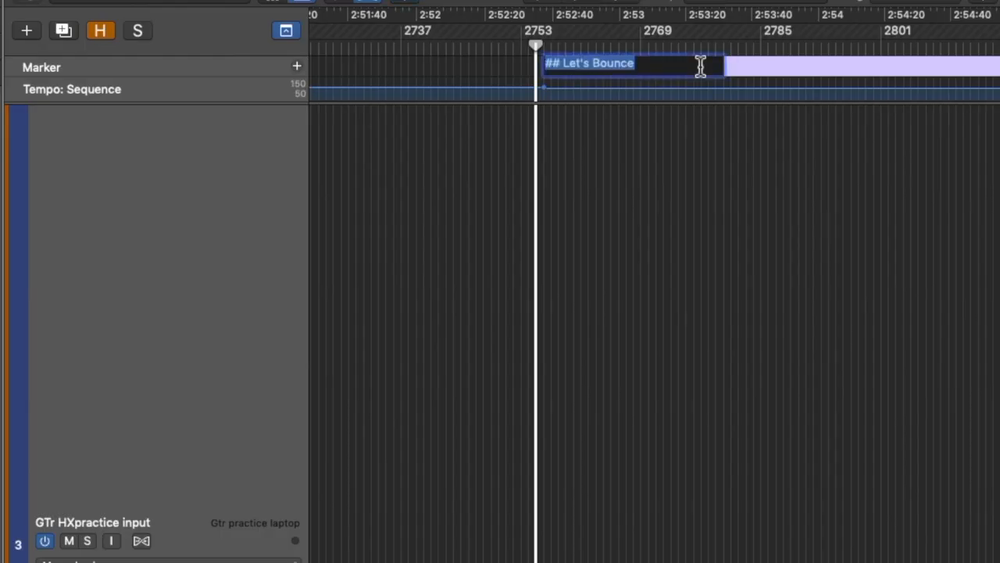
click(776, 125)
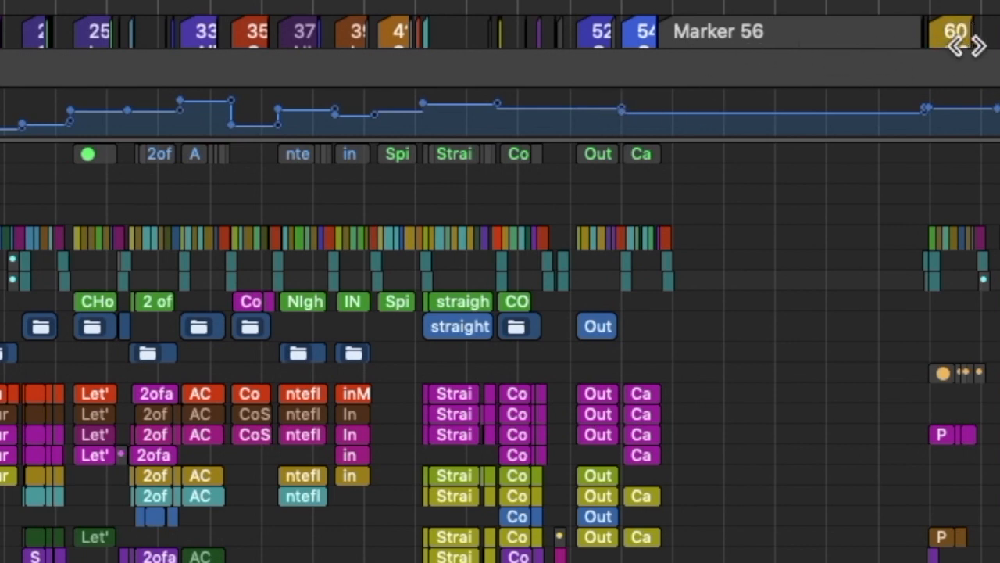
- Examine the 60 PCH 112 marker and the song regions beneath it
click(967, 45)
drag(985, 328, 897, 222)
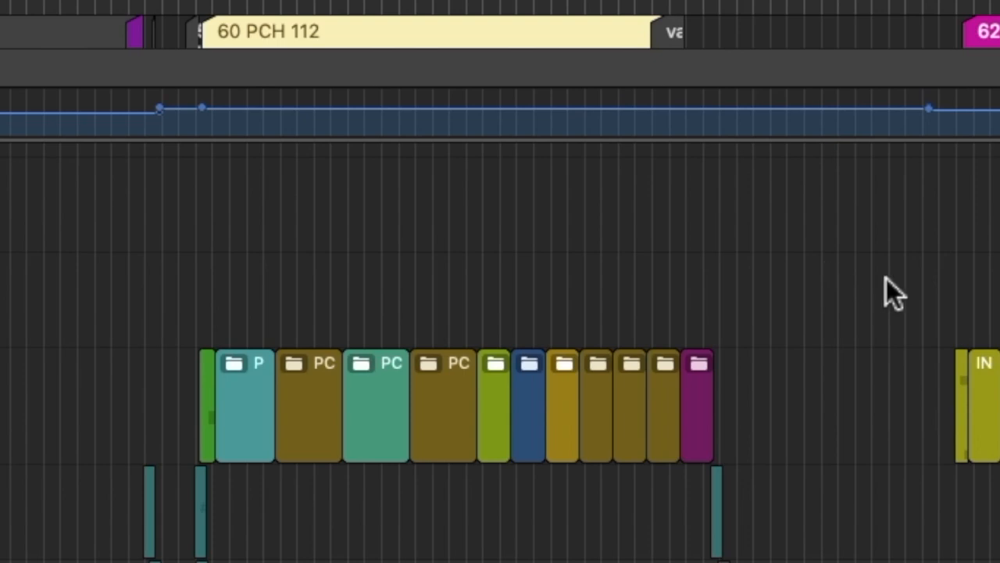
ctrl+alt+click(662, 219)
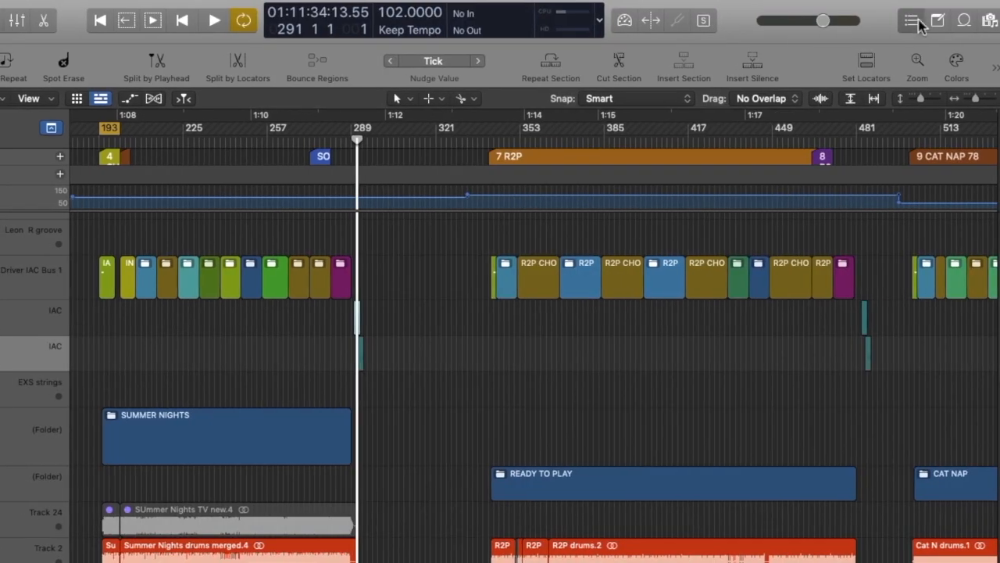
- Set the Go to Marker event after Summer Nights to marker 60 and turn on playhead catch for the Tracks area
click(911, 18)
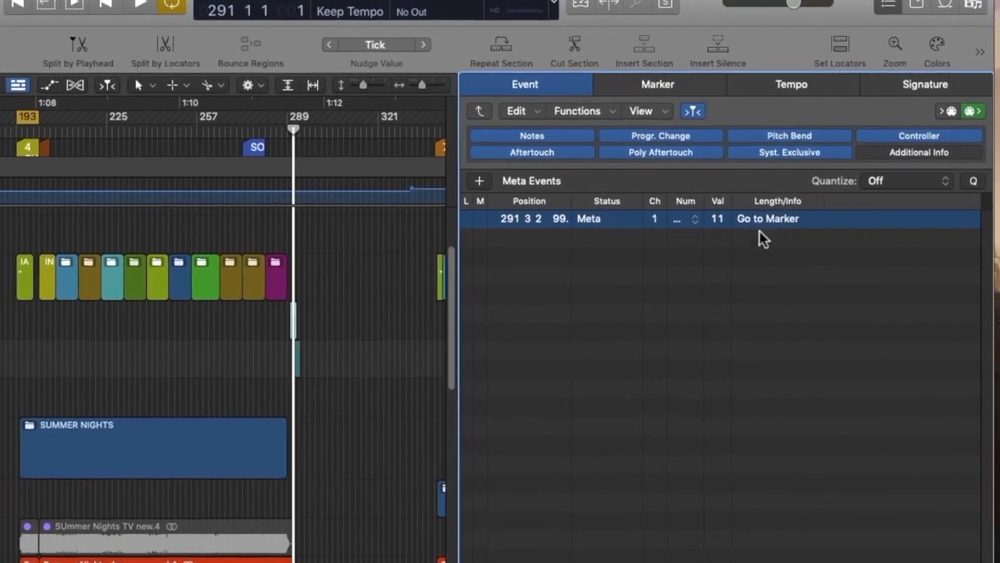
double_click(721, 220)
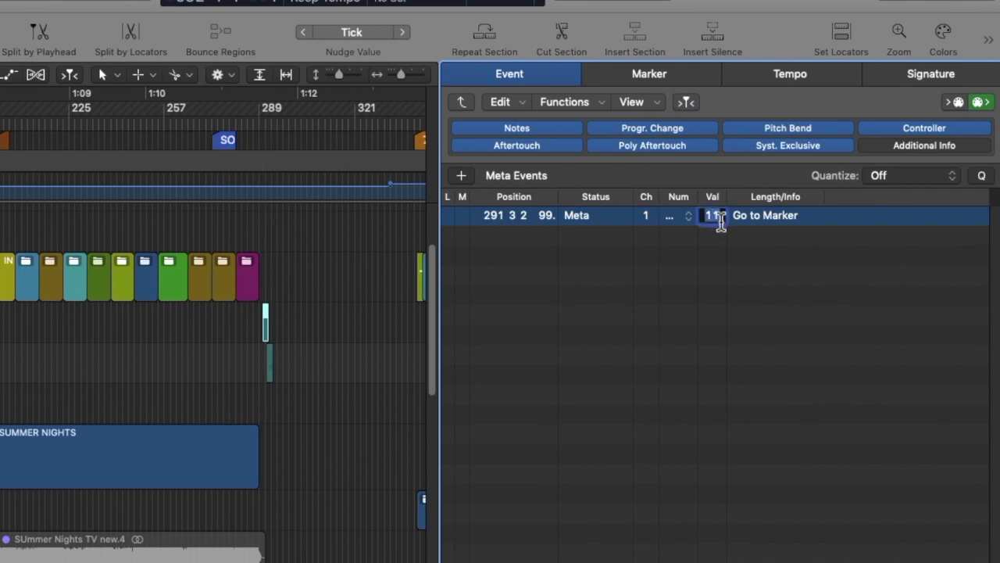
text(60)
key(Return)
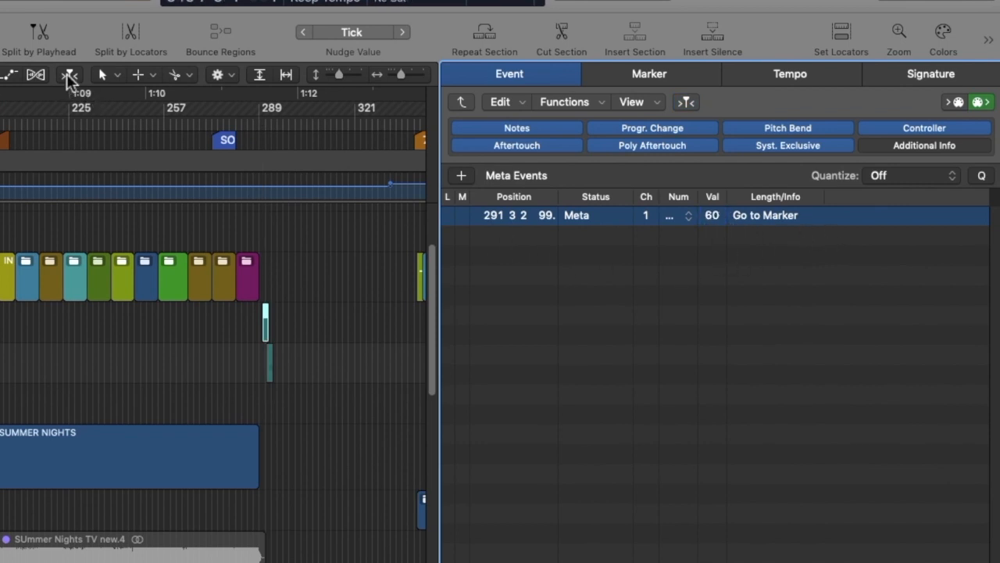
click(69, 76)
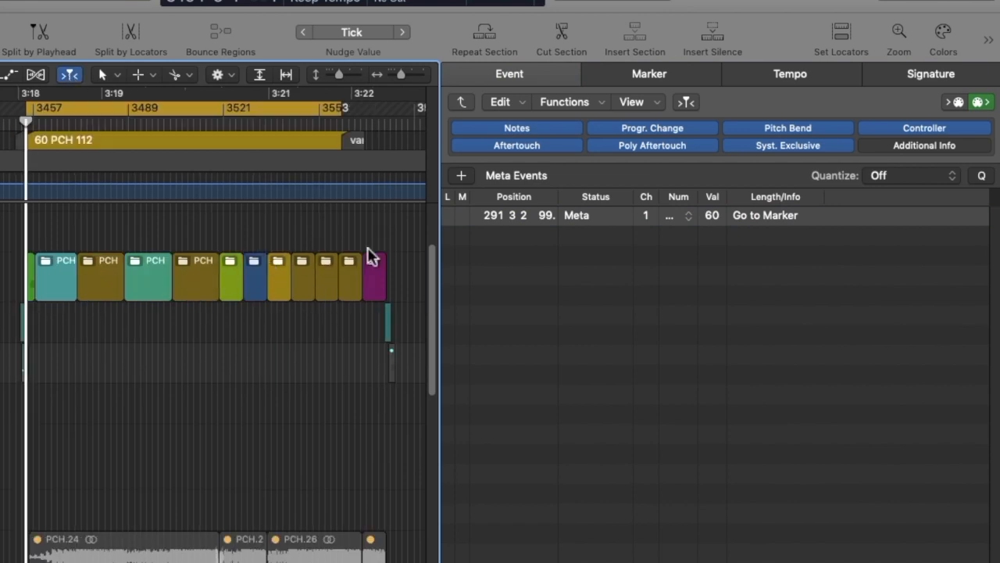
- Set the Go to Marker event after the PCH song to marker 25, Let's Bounce
click(356, 331)
click(387, 322)
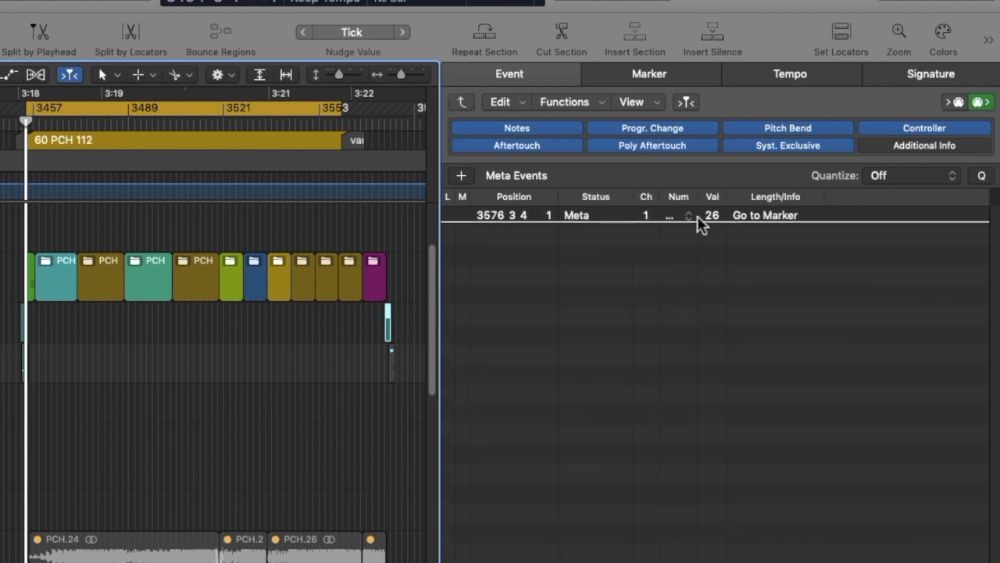
click(717, 222)
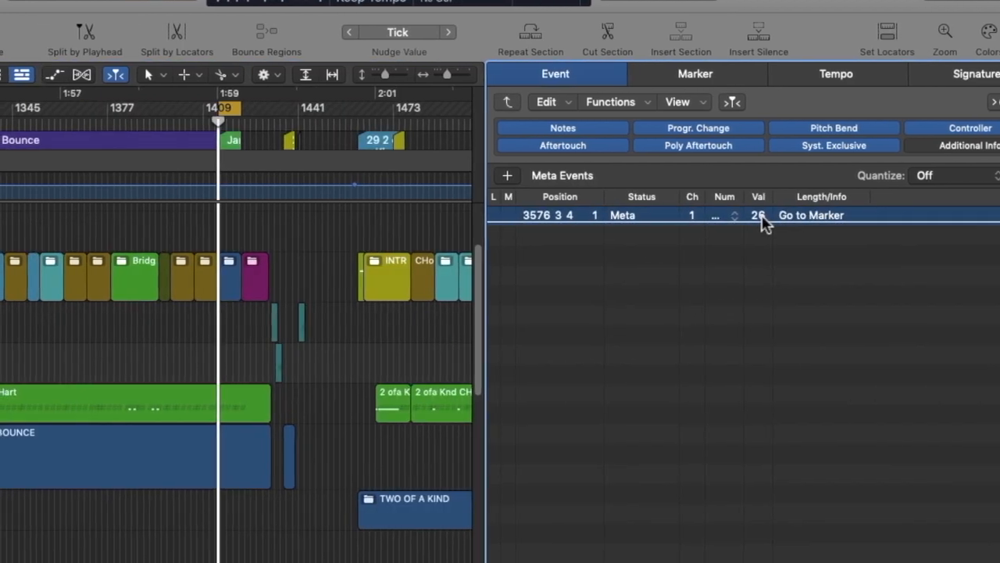
mouse_move(763, 216)
mouse_down()
mouse_move(769, 235)
mouse_move(778, 222)
mouse_up()
- Set the Go to Marker event in the region following Let's Bounce to marker 9, CAT NAP
click(315, 212)
click(331, 318)
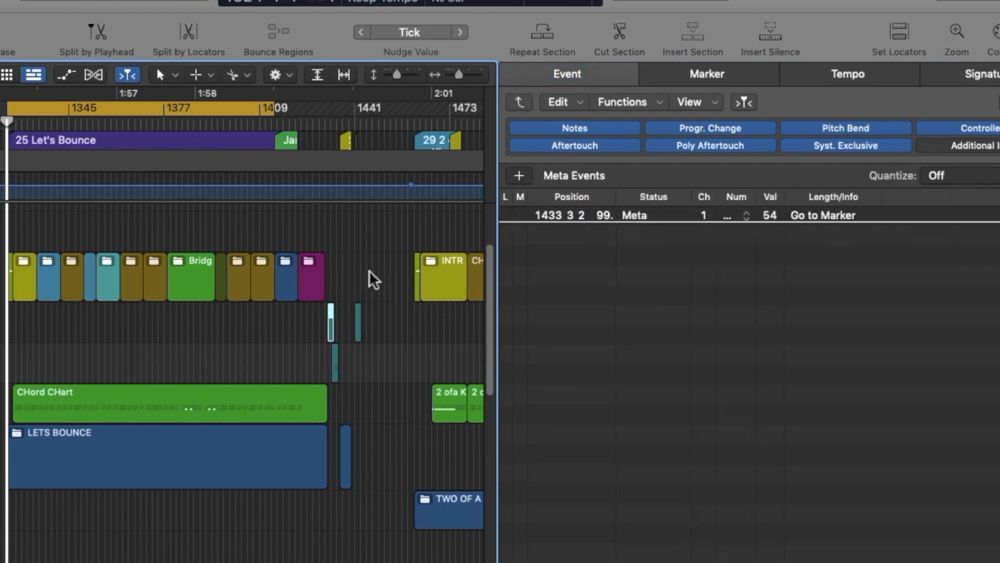
scroll(369, 272, right, 5)
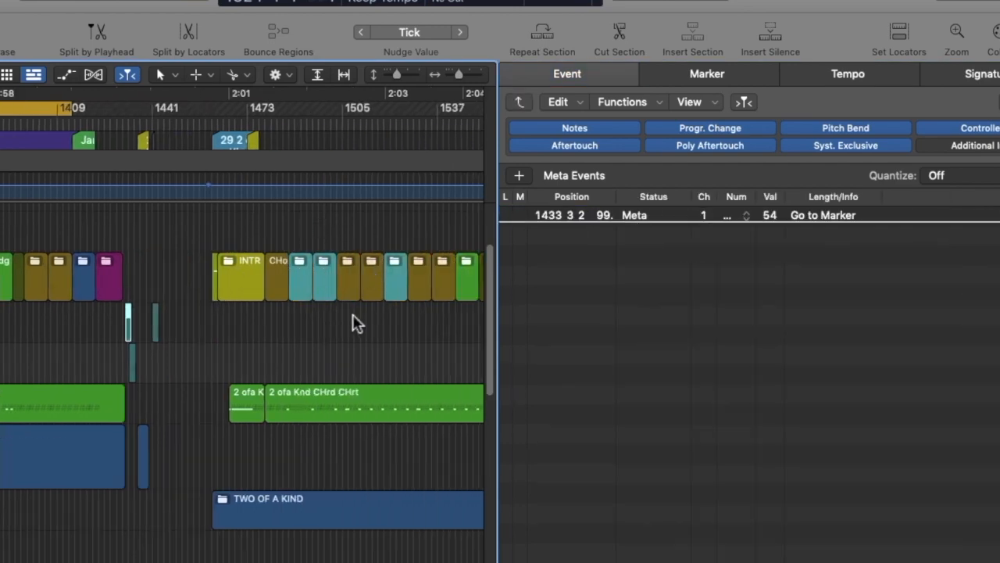
click(778, 219)
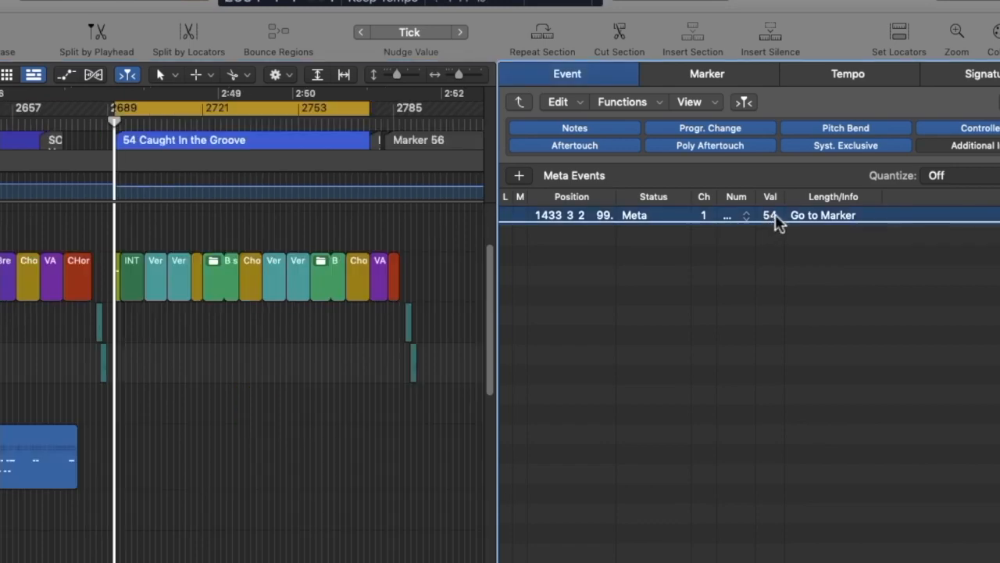
mouse_move(774, 218)
mouse_down()
mouse_move(789, 357)
mouse_move(798, 360)
mouse_up()
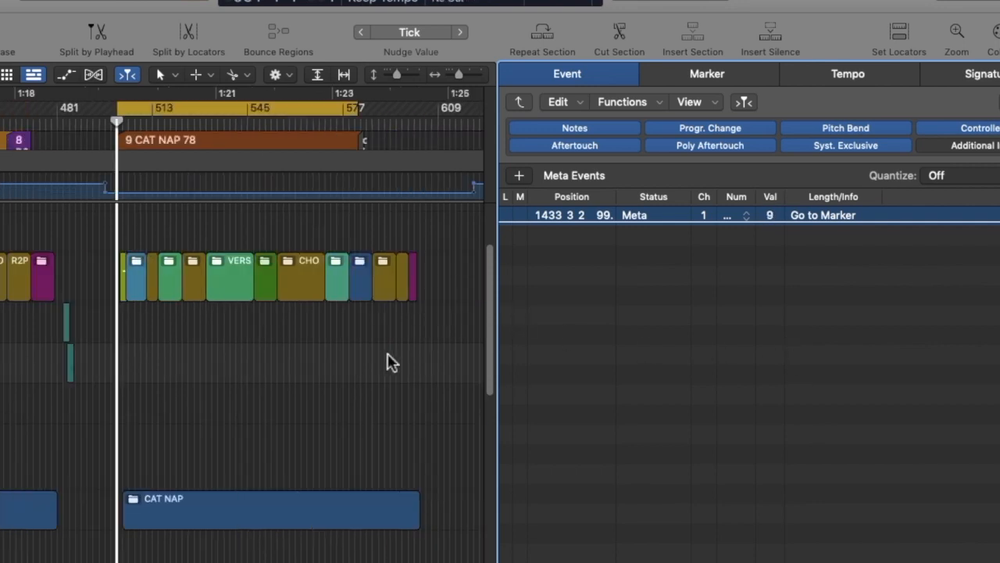